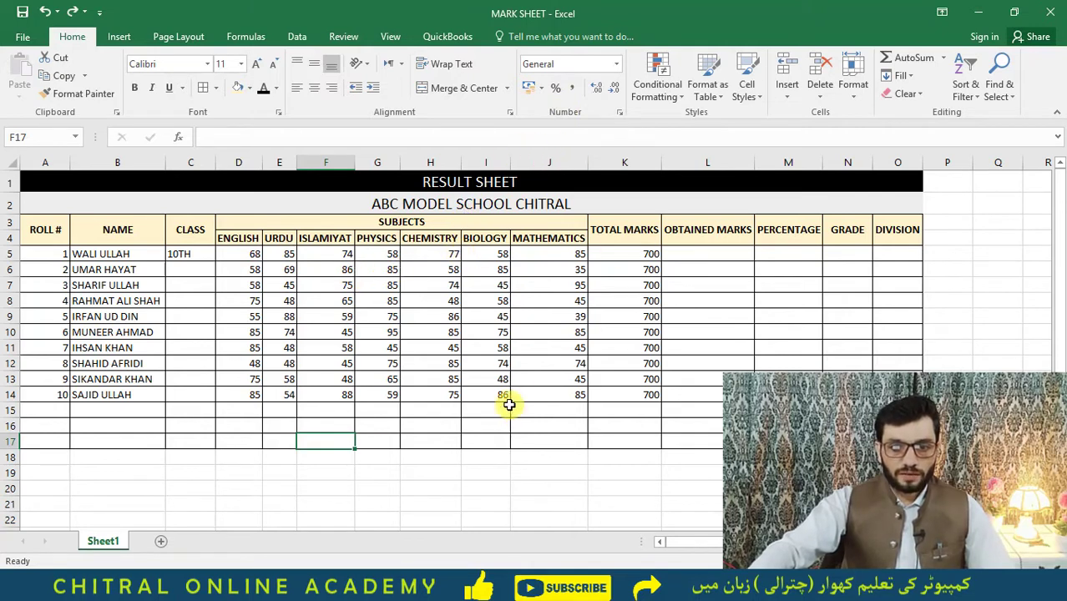
click(418, 493)
click(271, 492)
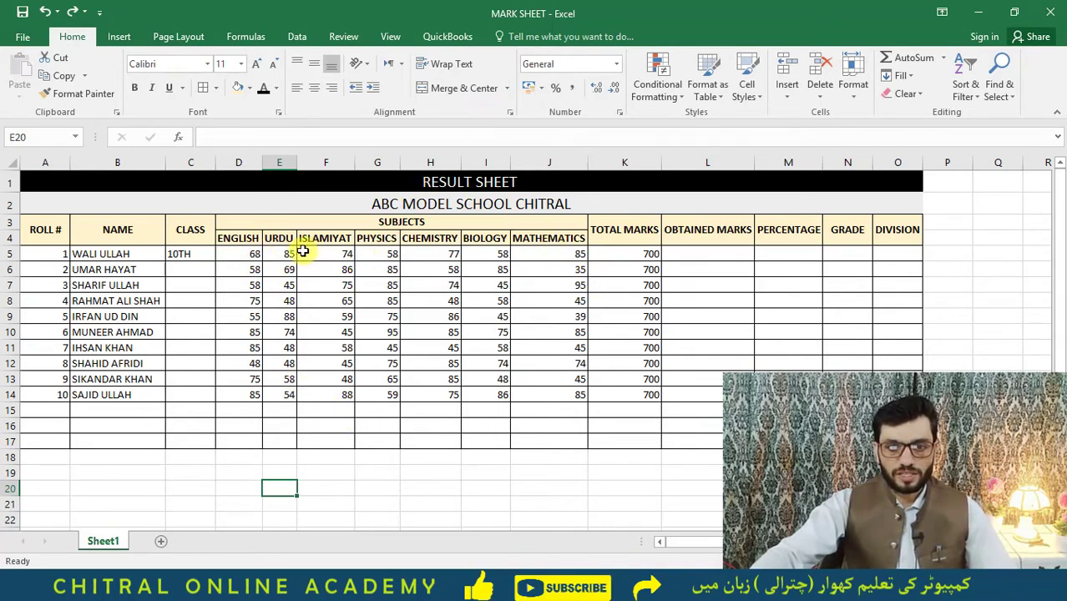
Step: Format the English marks in D5:D14 as Number, followed by the Currency format
drag(248, 253, 241, 386)
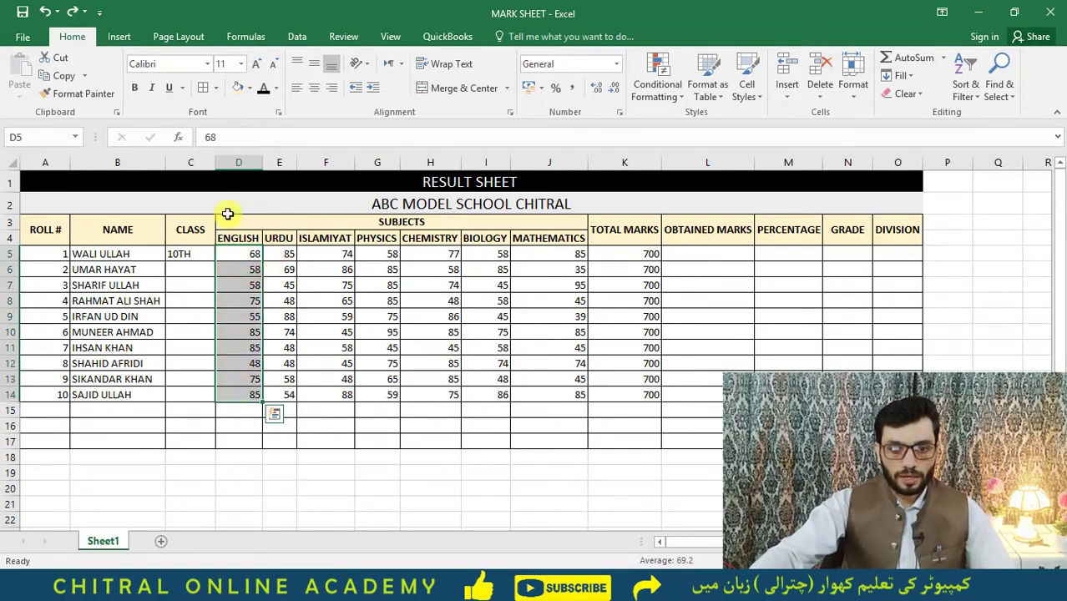
click(616, 64)
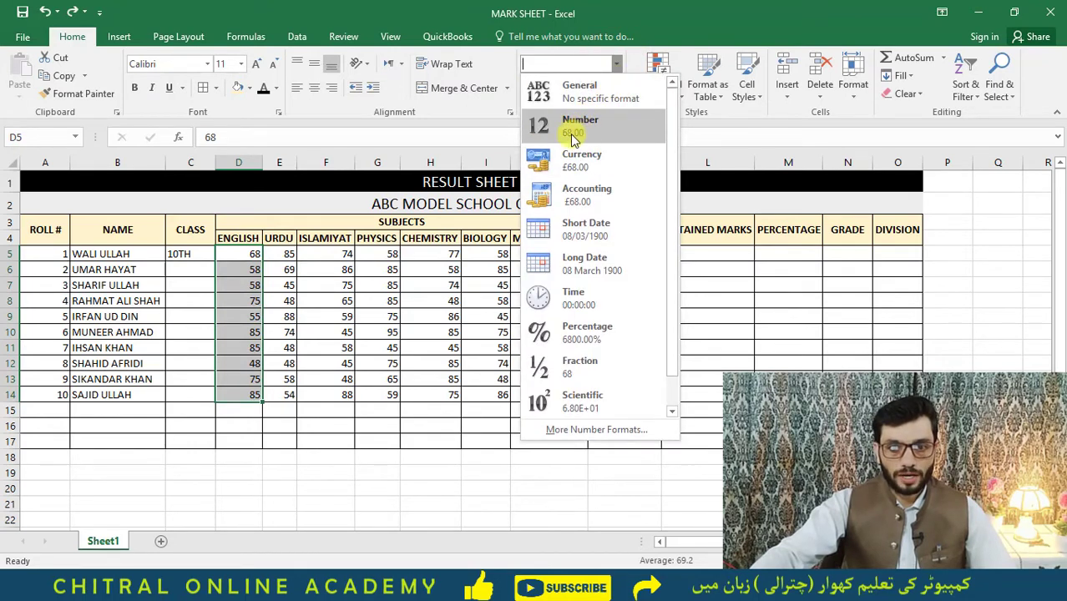
click(603, 133)
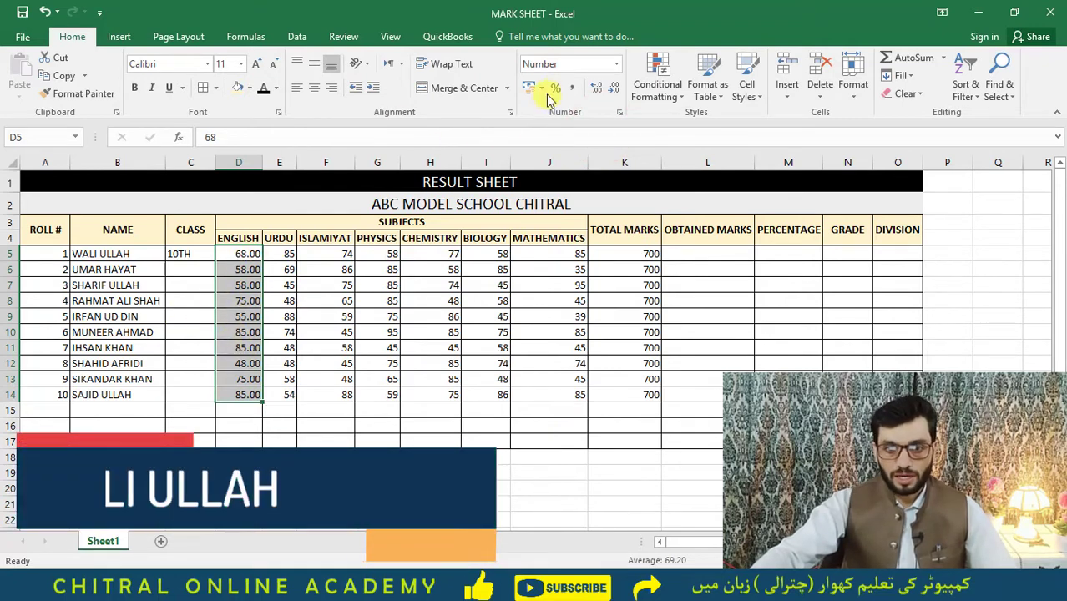
click(616, 64)
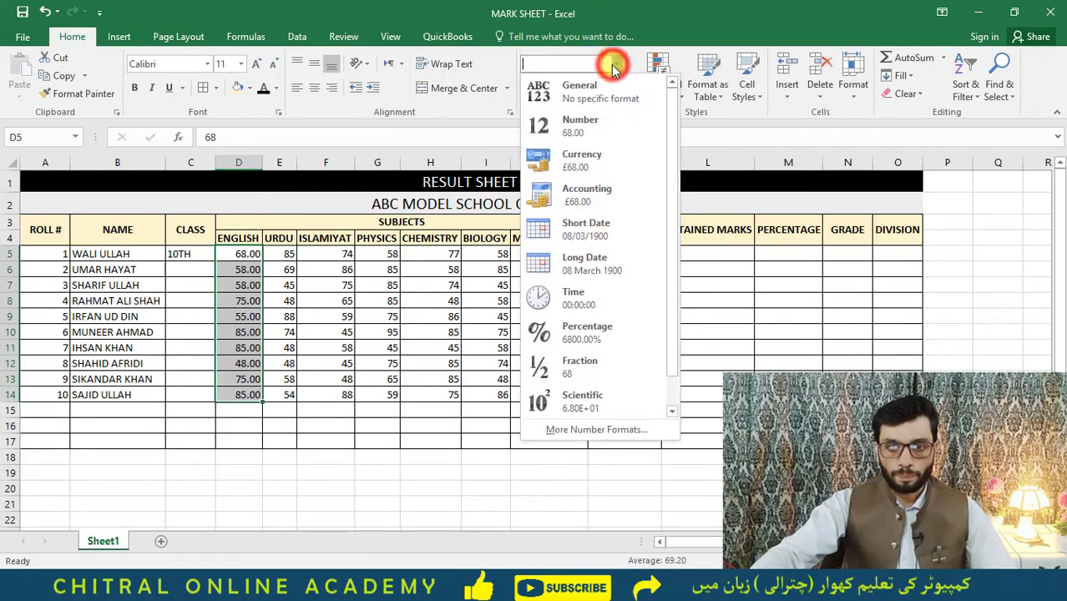
click(585, 160)
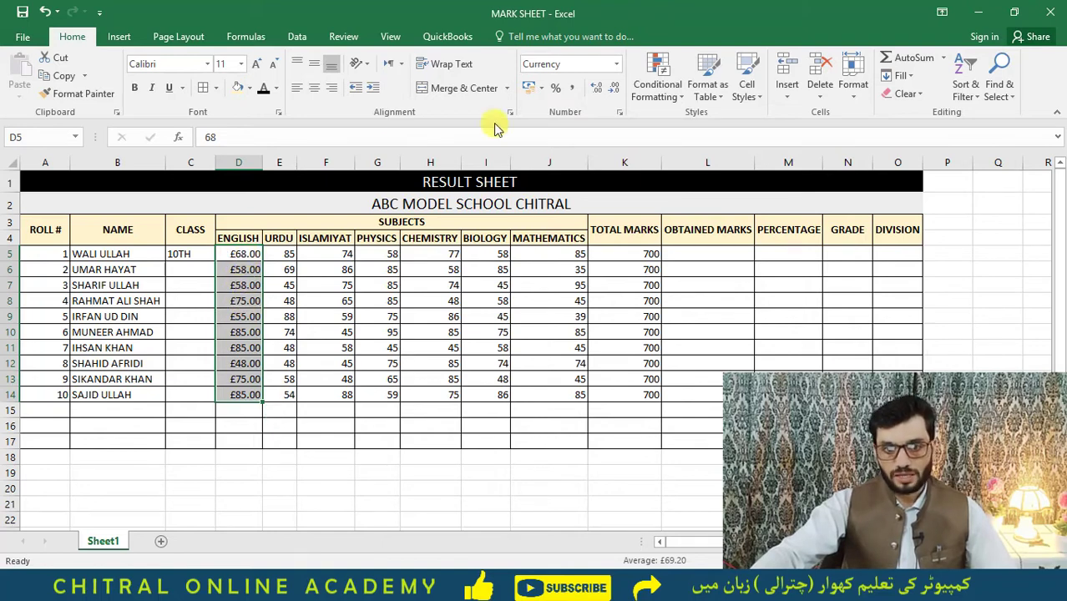
Step: Apply the English (United States) dollar accounting format to the English marks, followed by the Euro (€ 123) format
click(616, 65)
click(615, 65)
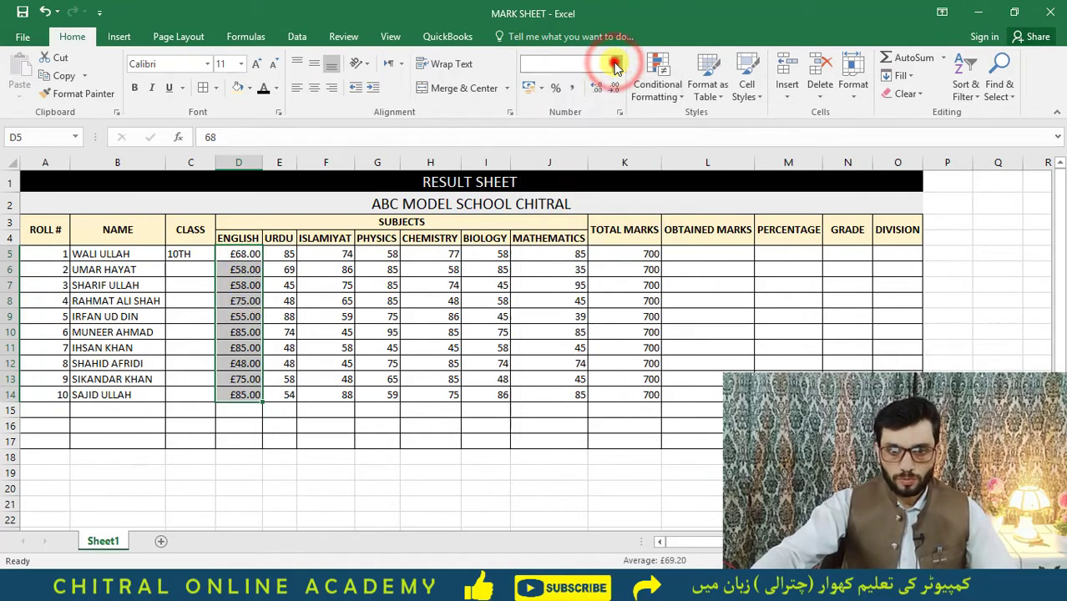
click(541, 87)
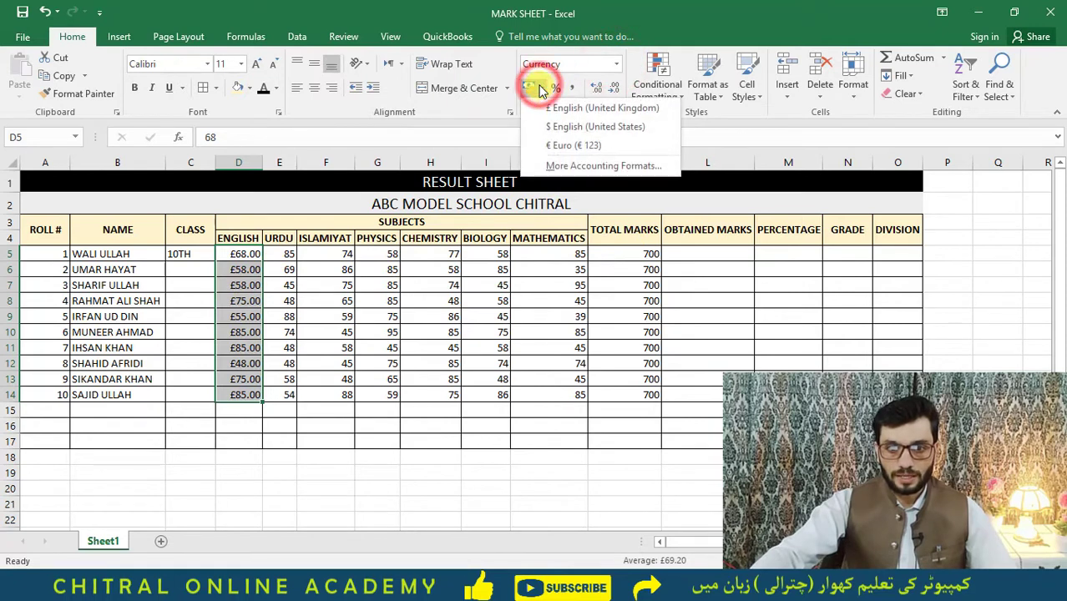
click(575, 127)
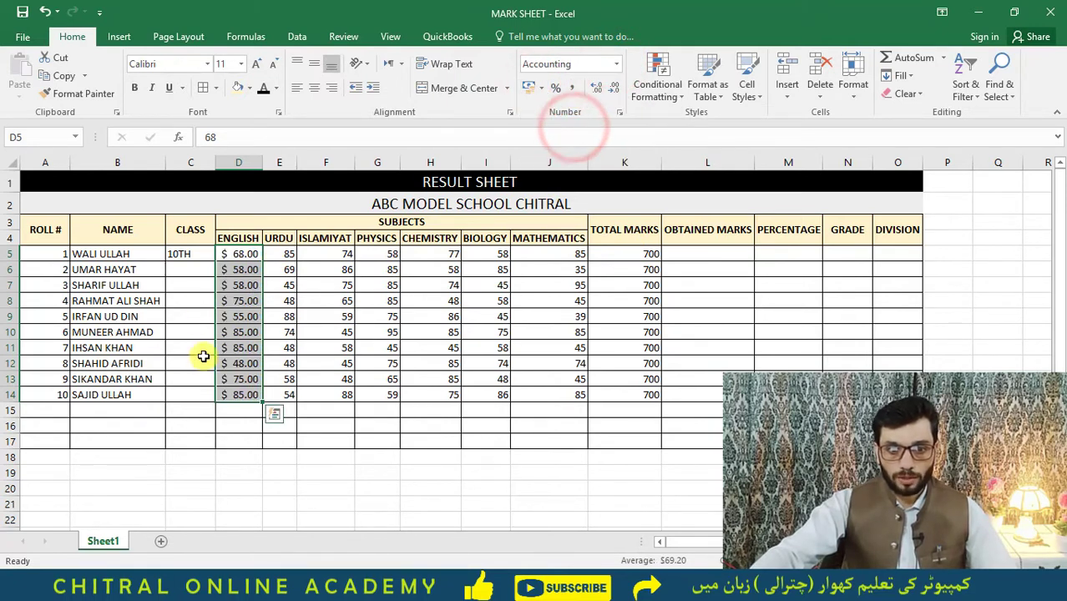
click(540, 89)
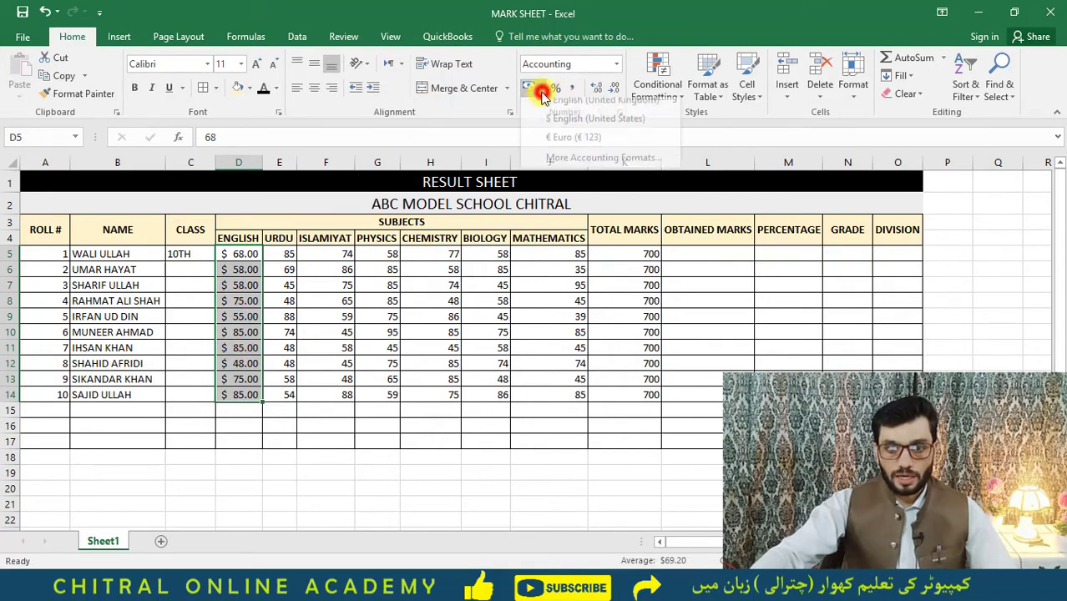
click(584, 151)
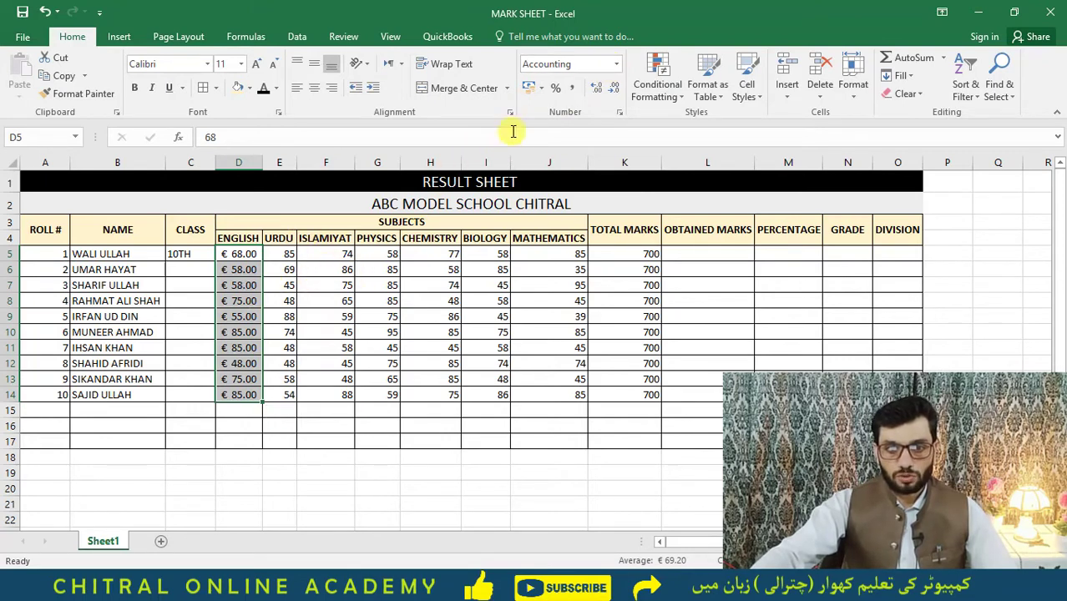
Step: Format the English marks in D5:D14 as Short Date
click(617, 65)
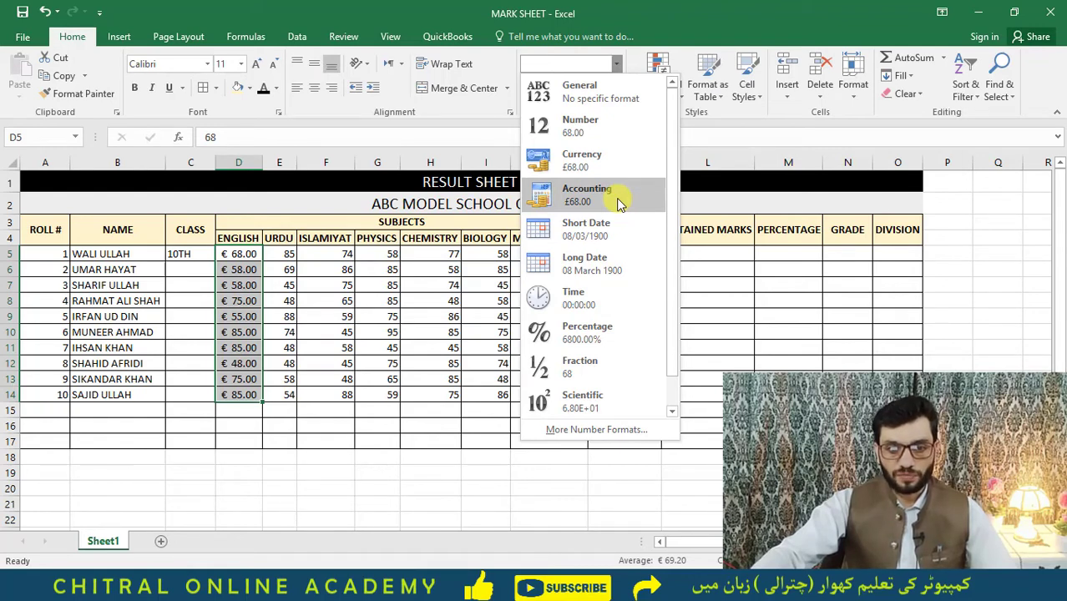
click(582, 237)
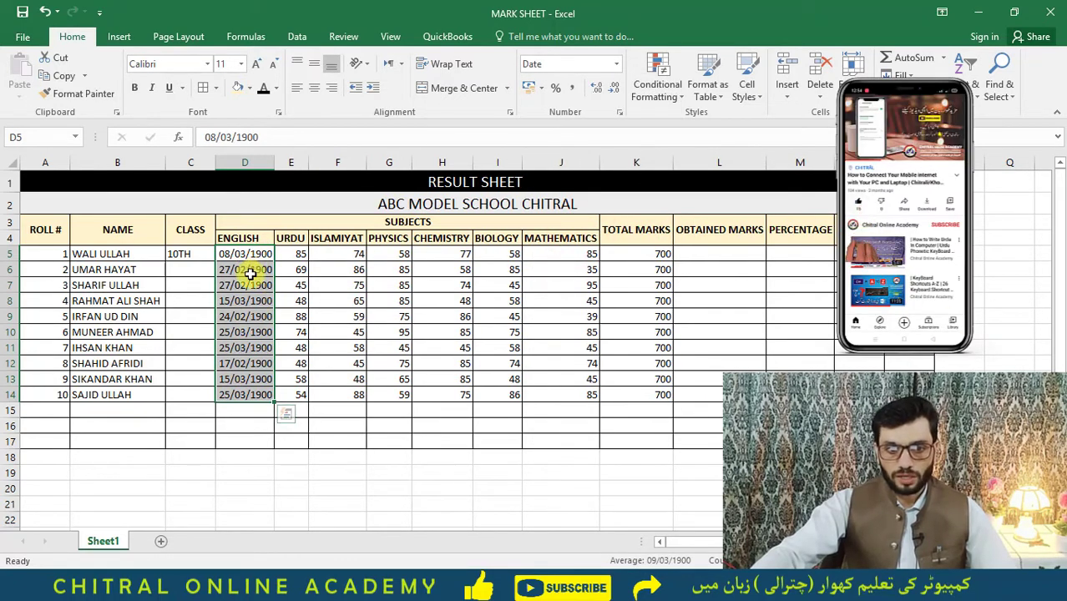
click(617, 65)
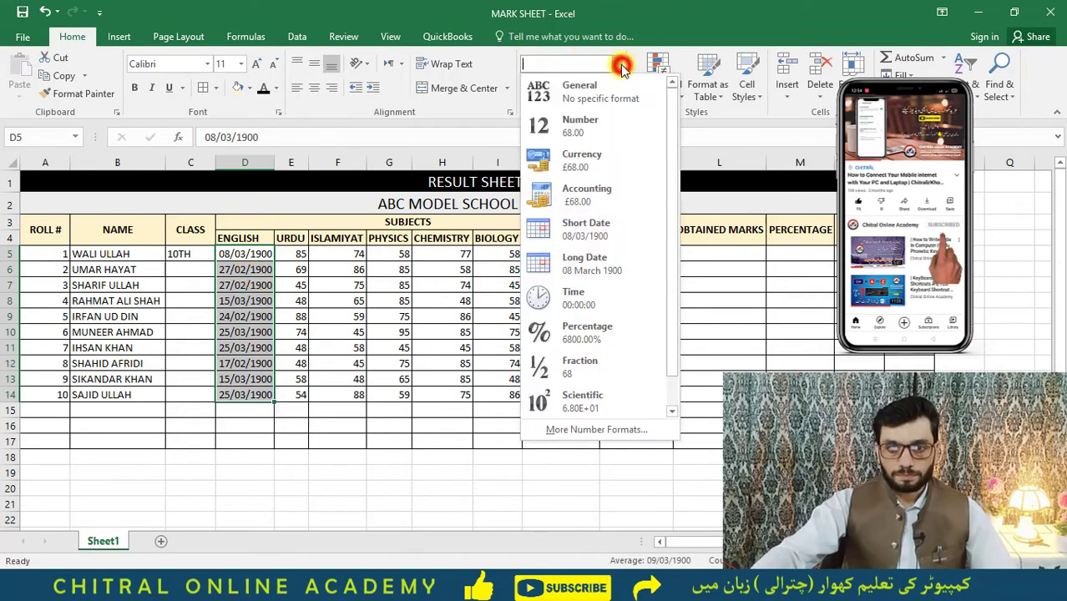
click(619, 65)
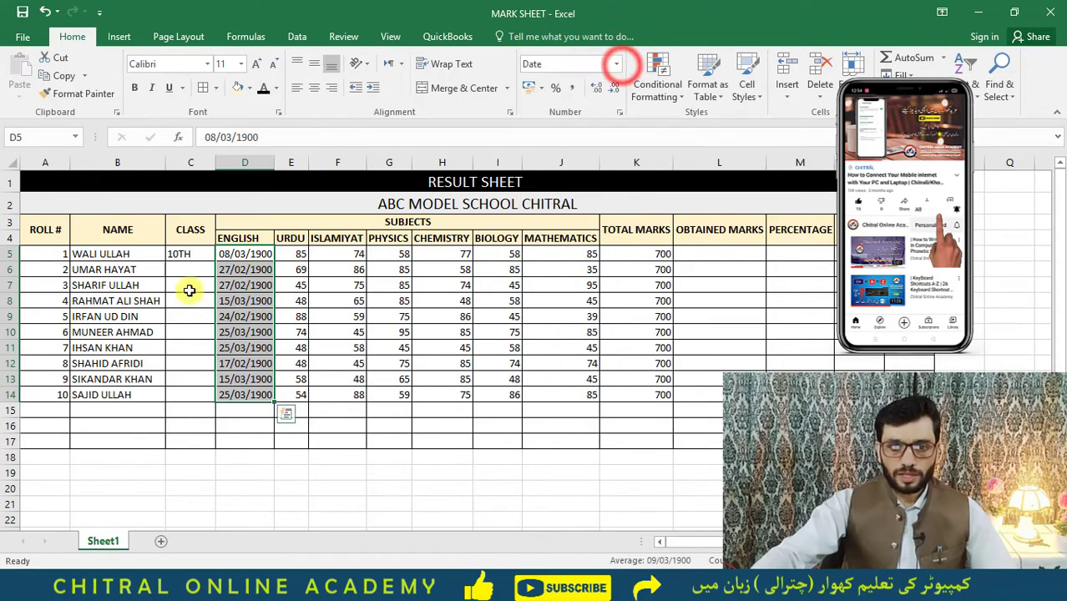
Step: Enter 5464 as the English mark of roll number 1 in cell D5
click(245, 258)
text(5464)
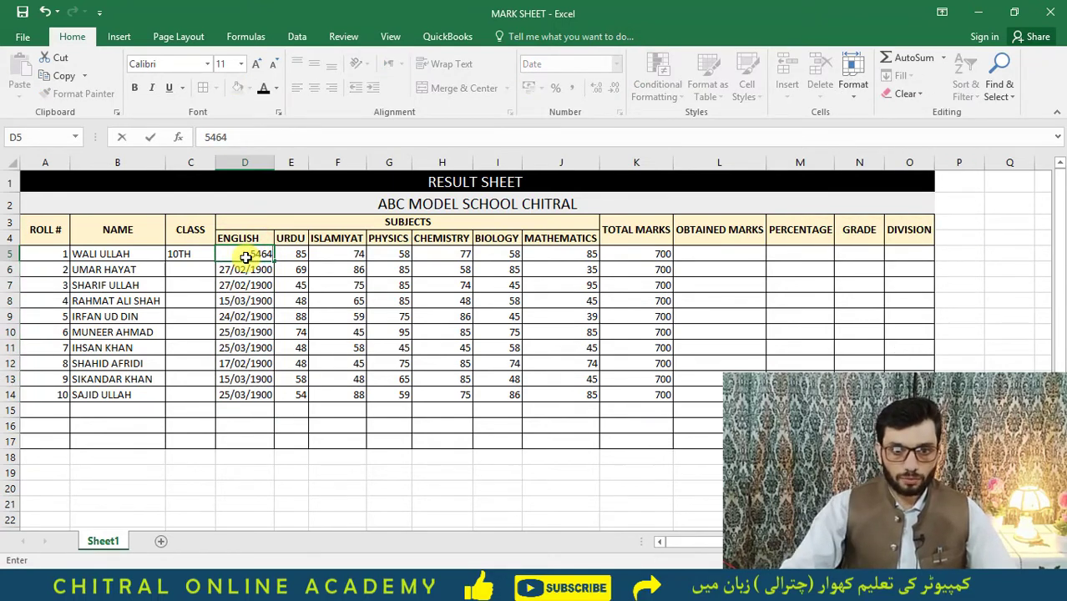
key(Return)
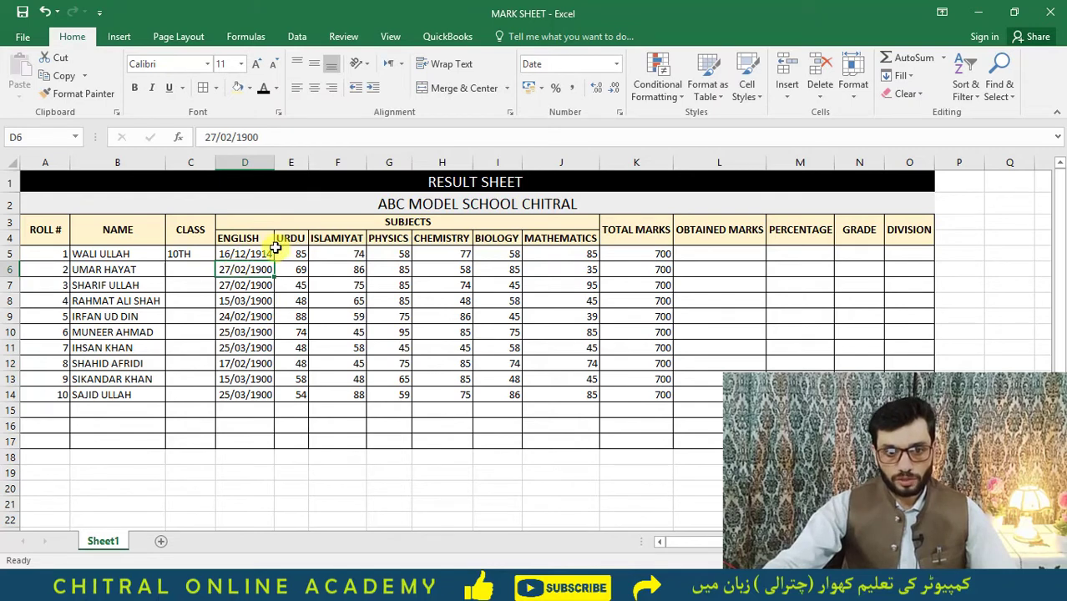
Step: Format the English column cells D5:D15 as Long Date
drag(256, 254, 252, 410)
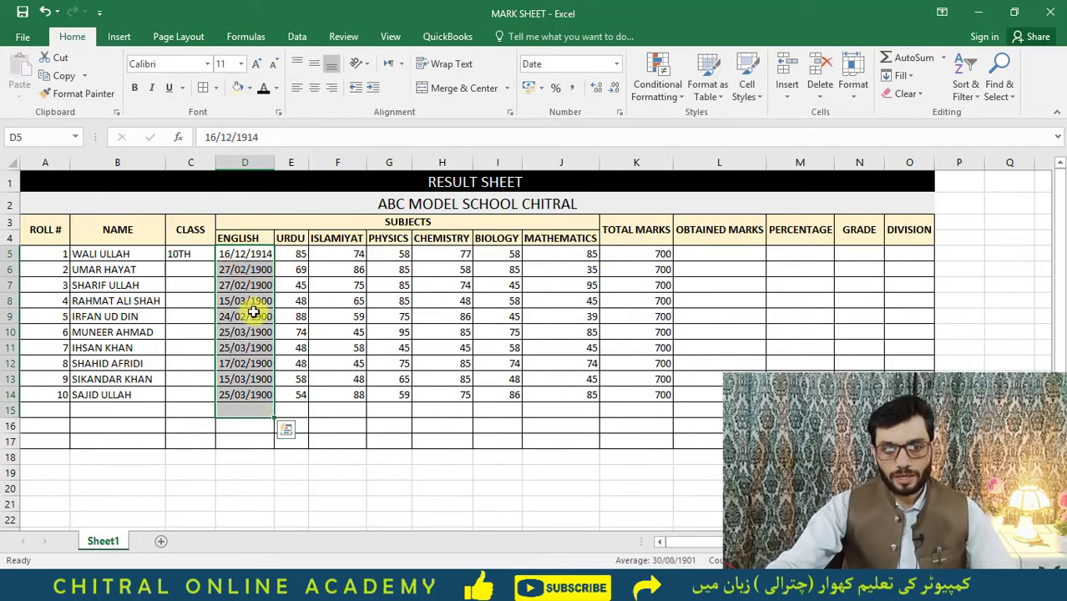
click(616, 65)
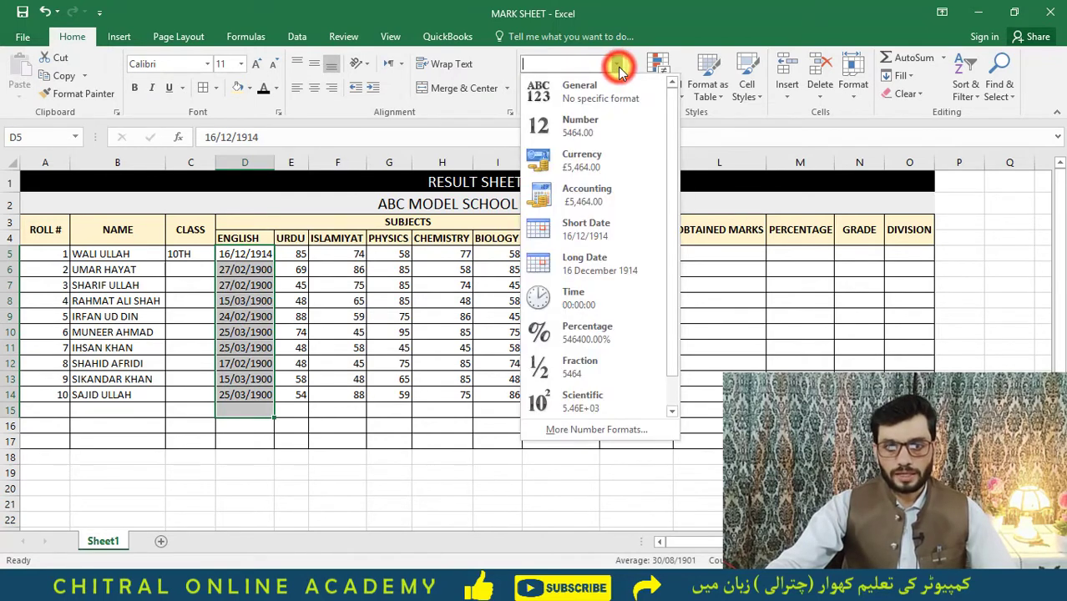
click(595, 266)
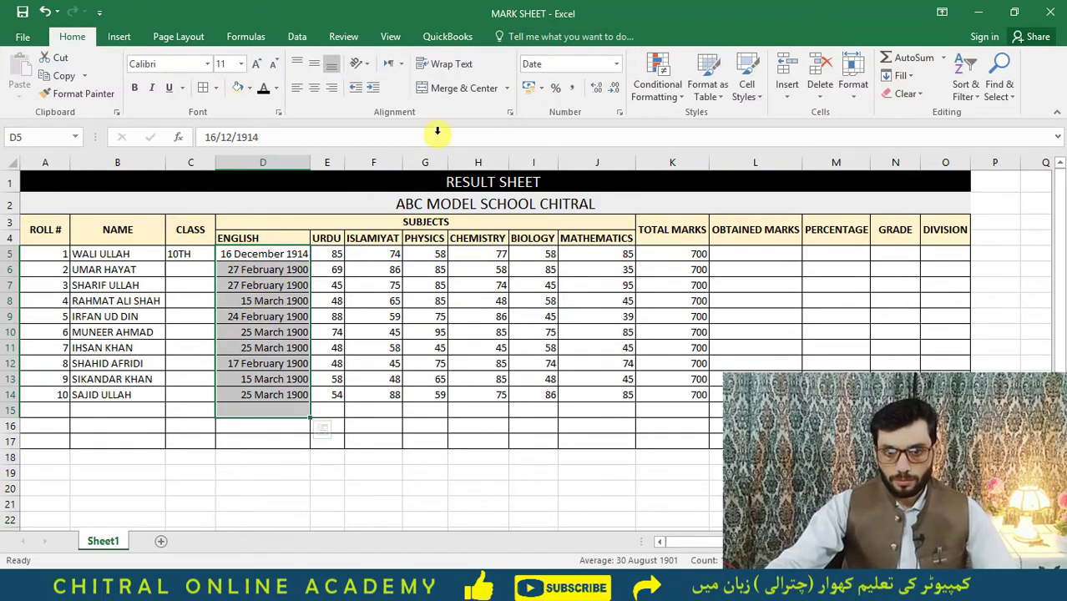
Step: Format the selected English column cells as Time, followed by the Percentage format
click(615, 64)
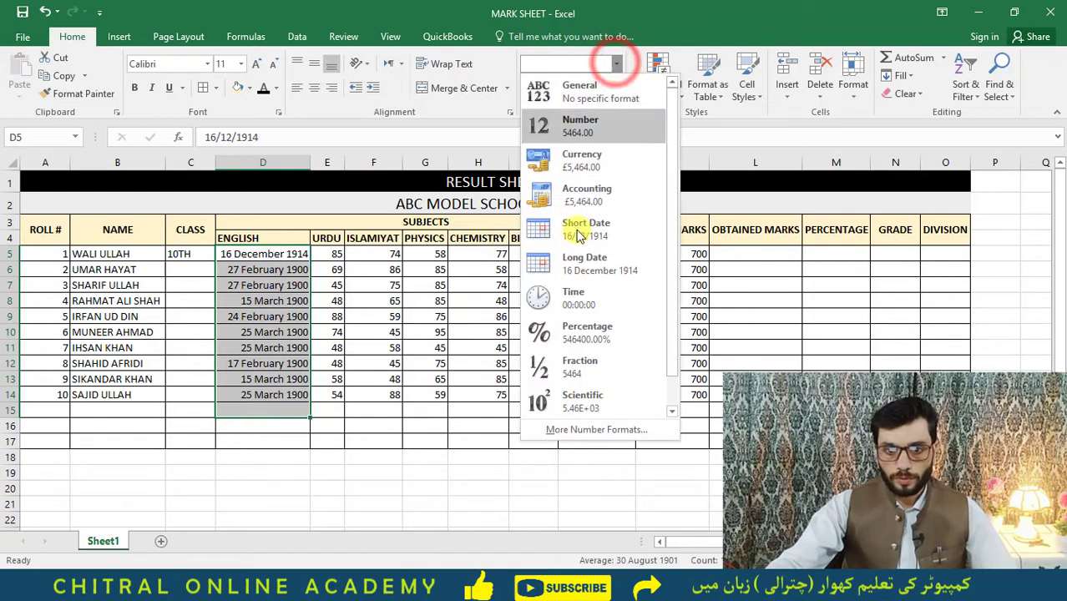
click(599, 301)
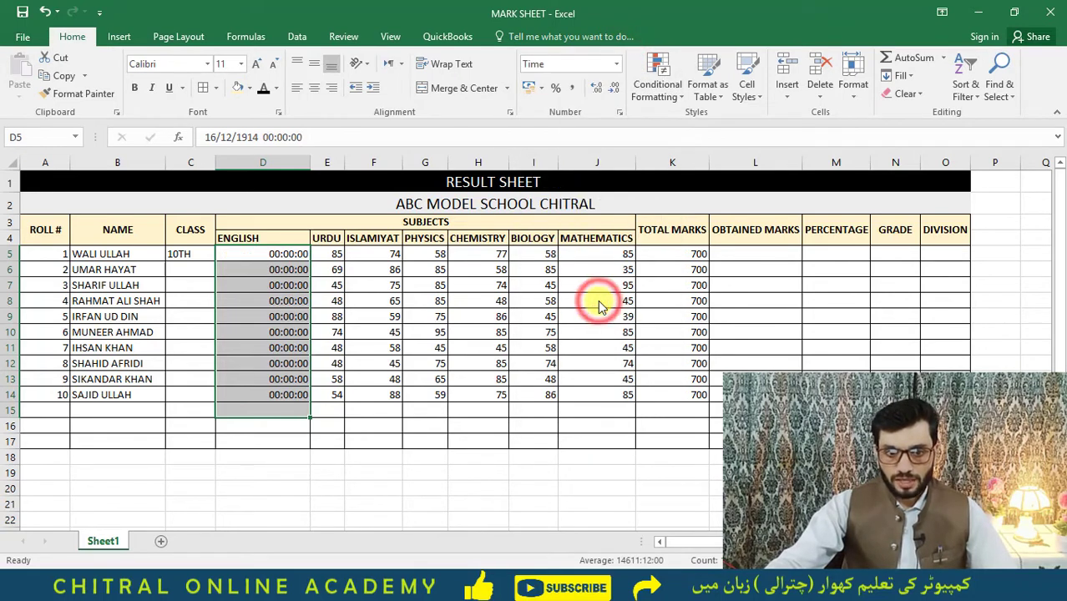
click(618, 65)
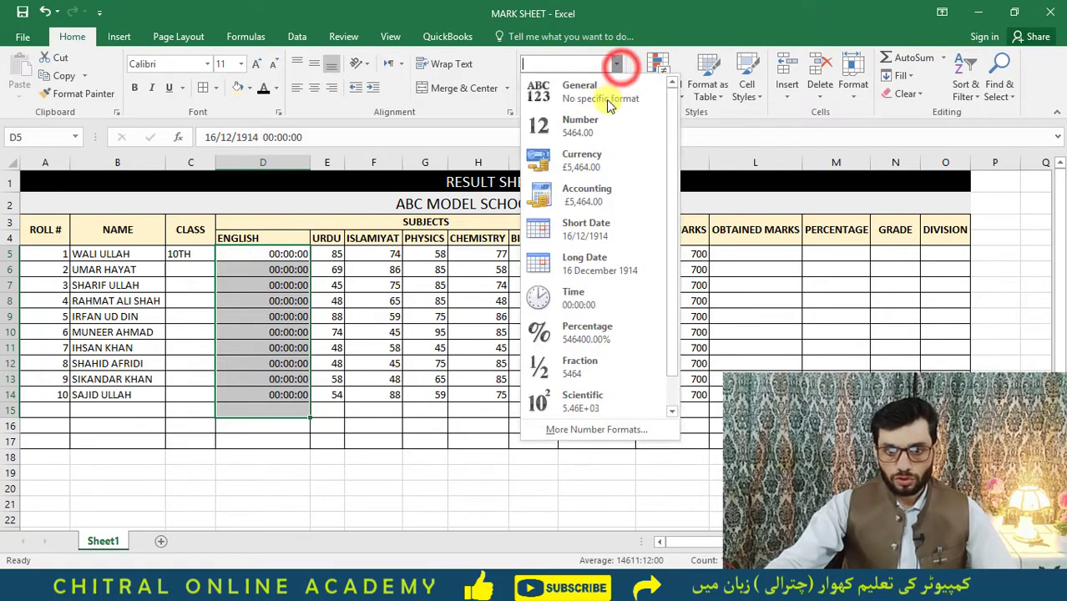
click(592, 339)
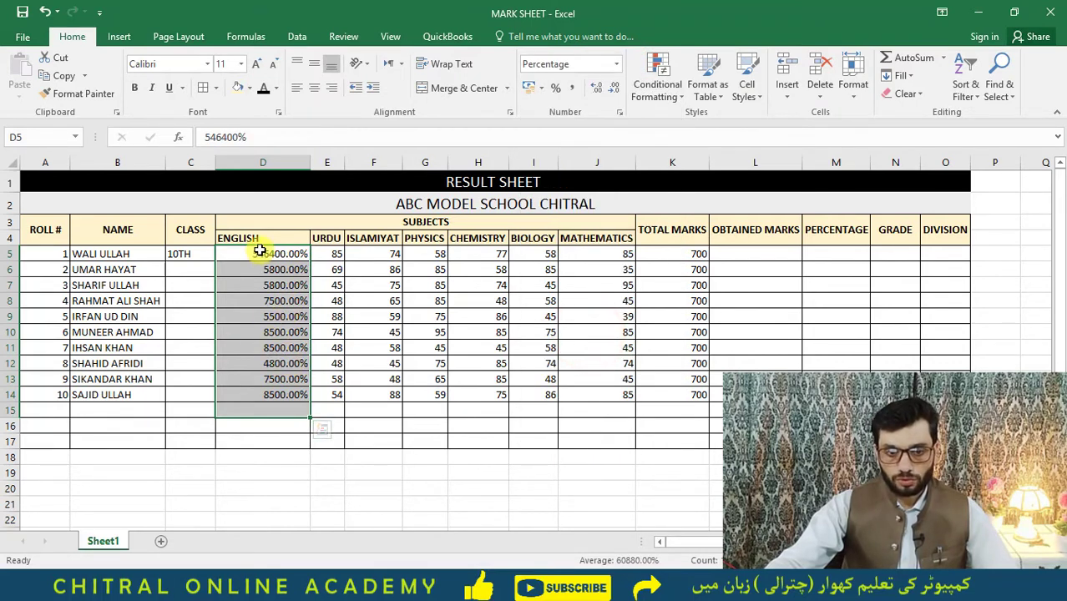
Step: Format the selected English column cells as Scientific, followed by the Number format
click(618, 65)
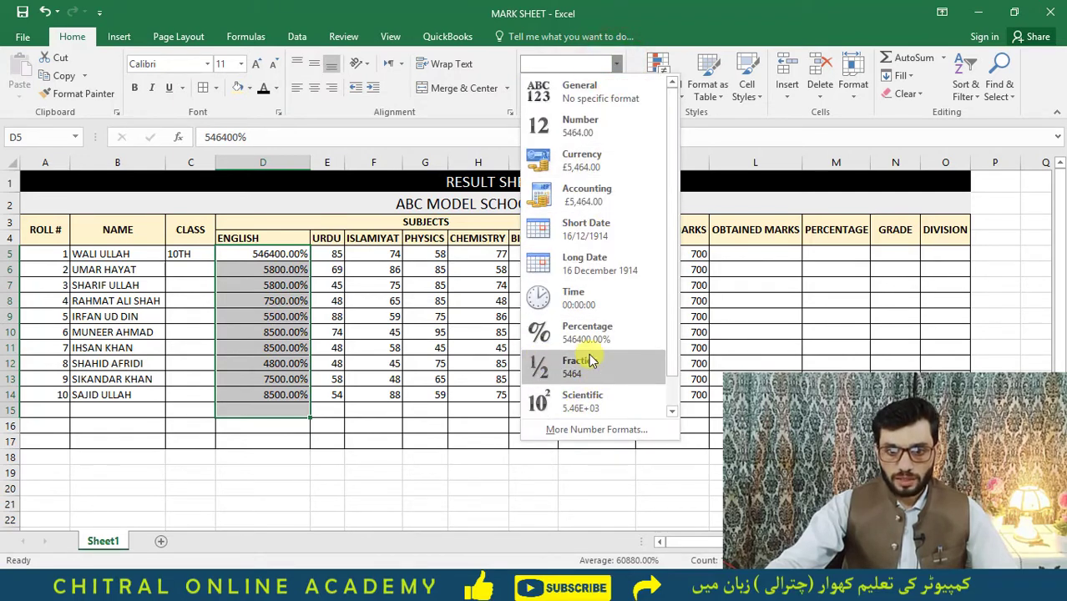
click(598, 404)
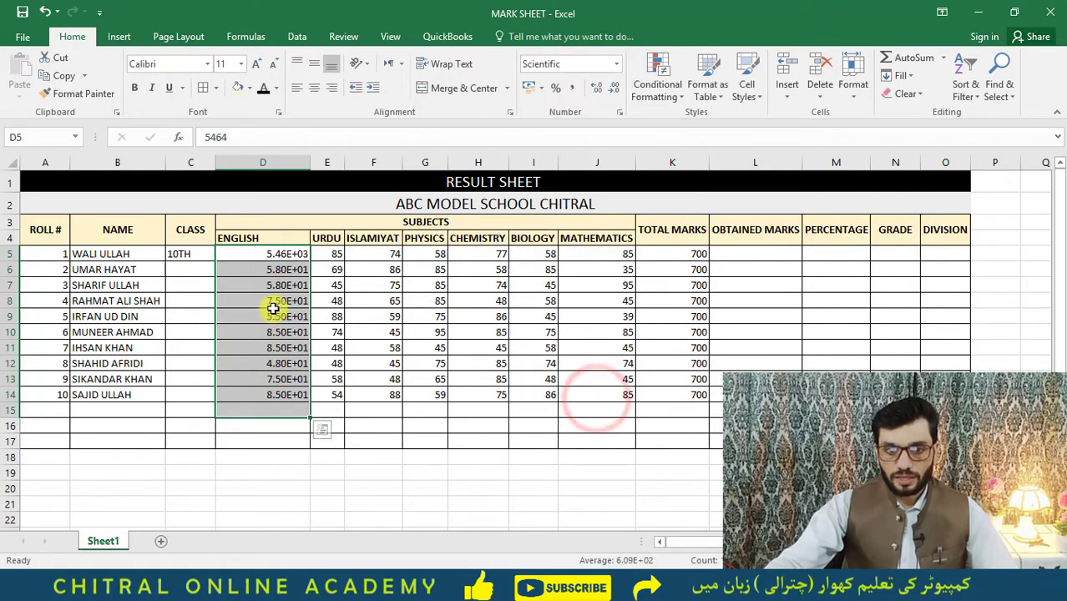
click(616, 65)
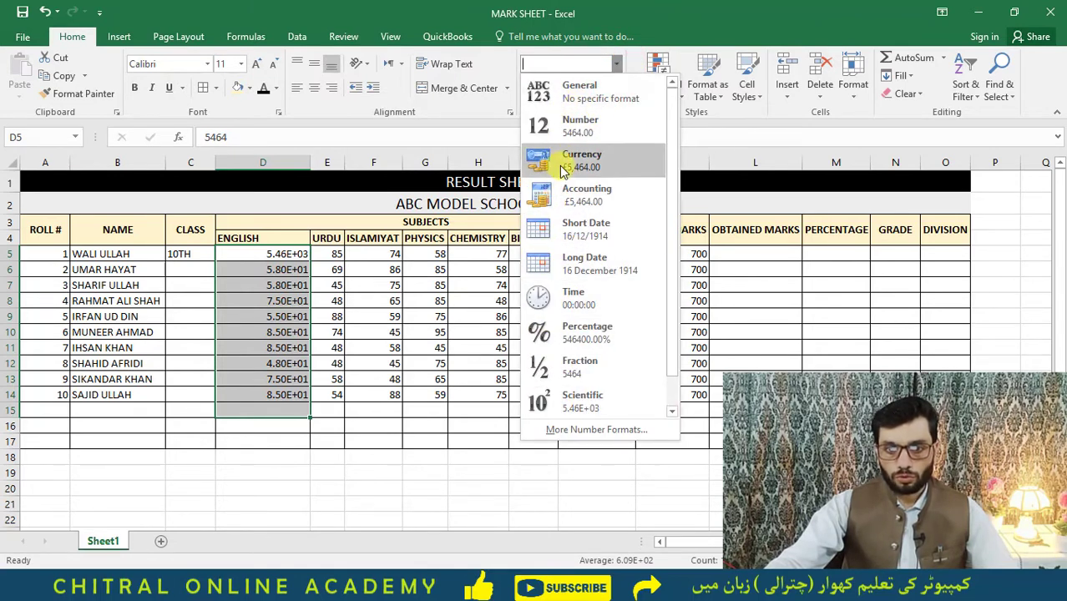
click(566, 127)
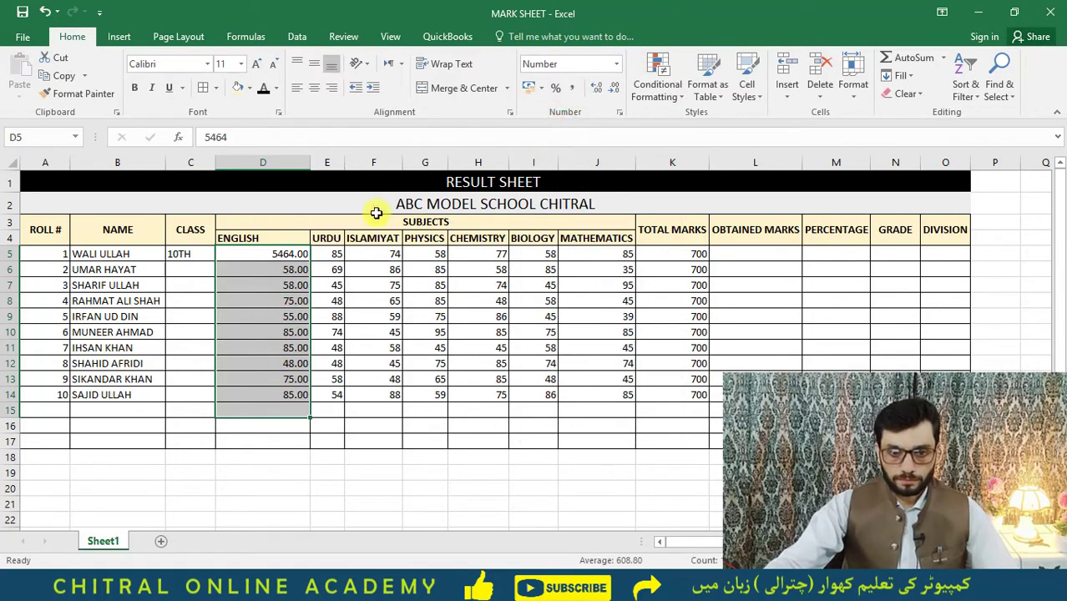
Step: Apply the Percent Style to the selected English column cells and replace it with the Comma Style
click(556, 89)
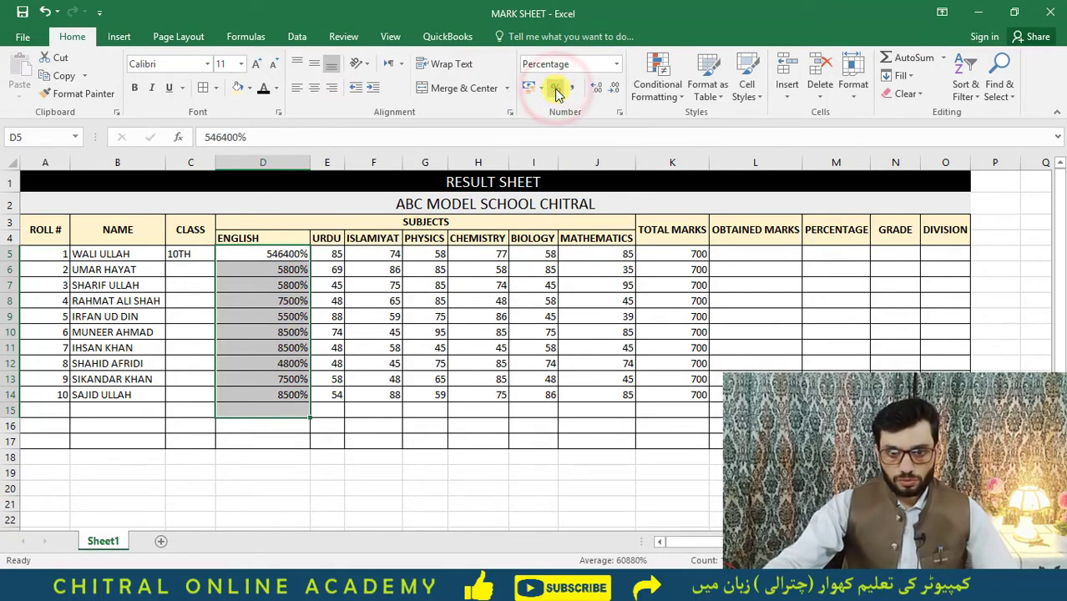
click(575, 91)
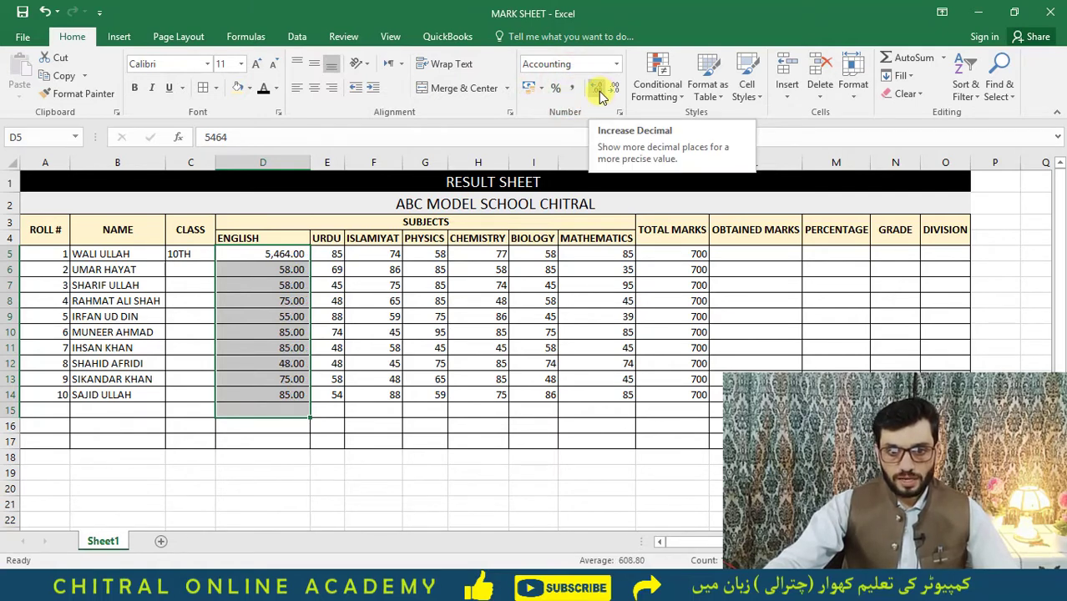
Step: Increase the decimal places of the English marks to six
click(598, 92)
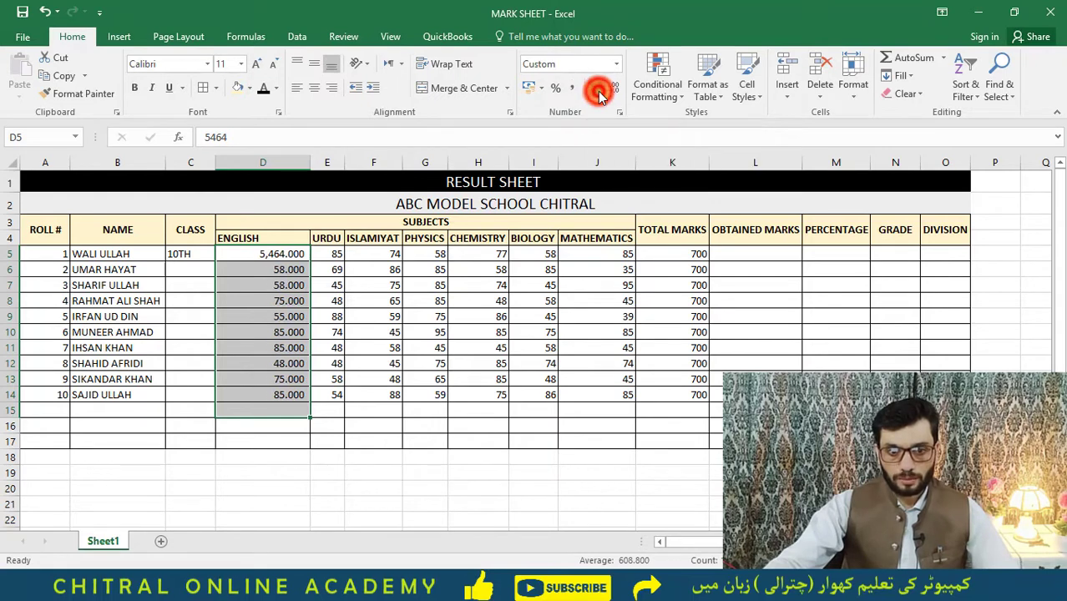
click(597, 92)
click(598, 92)
click(598, 91)
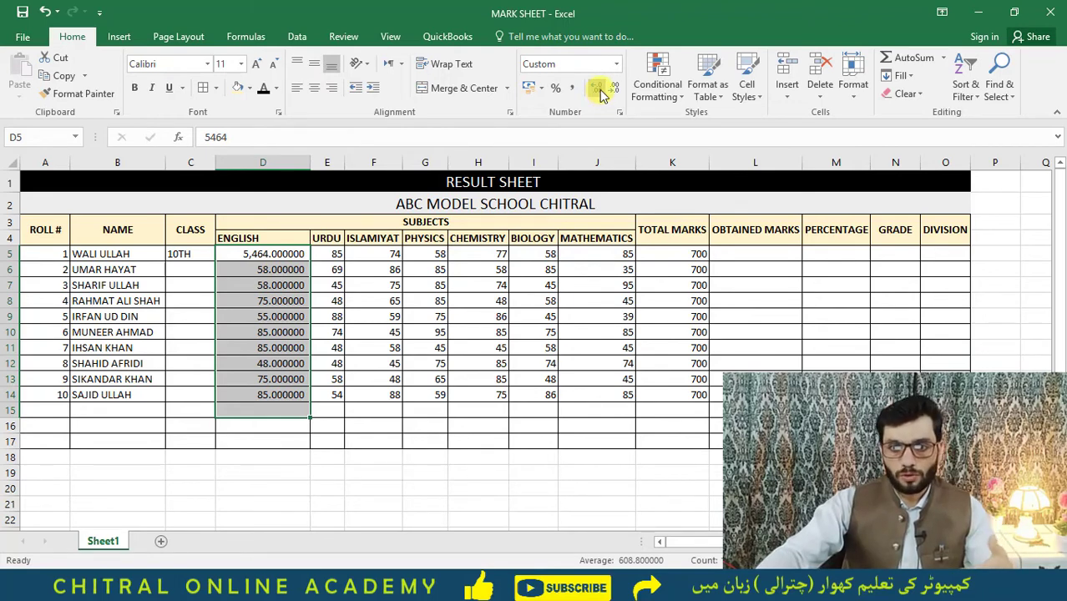
Step: Decrease the decimal places of the English marks to one
click(614, 89)
click(613, 88)
click(614, 89)
click(613, 88)
click(614, 89)
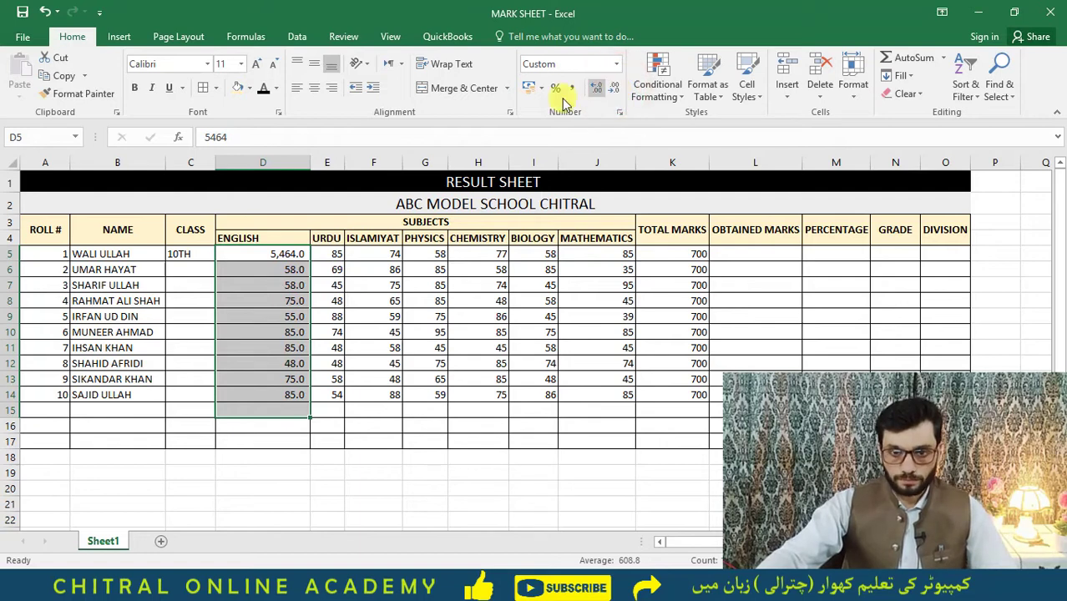
Step: Set the number format of the English column cells D5:D15 back to General
click(616, 65)
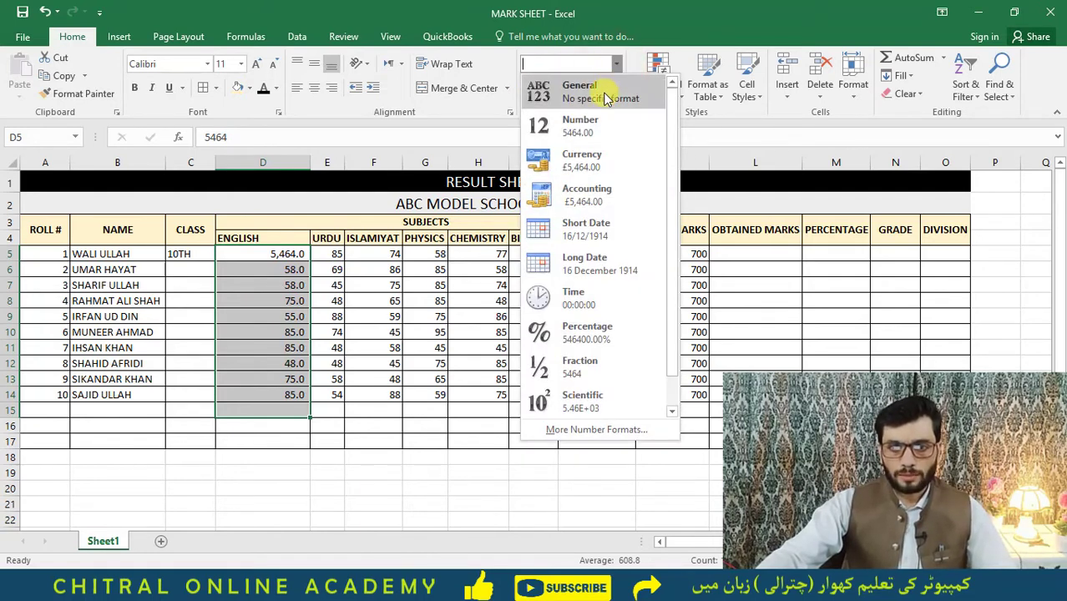
click(594, 90)
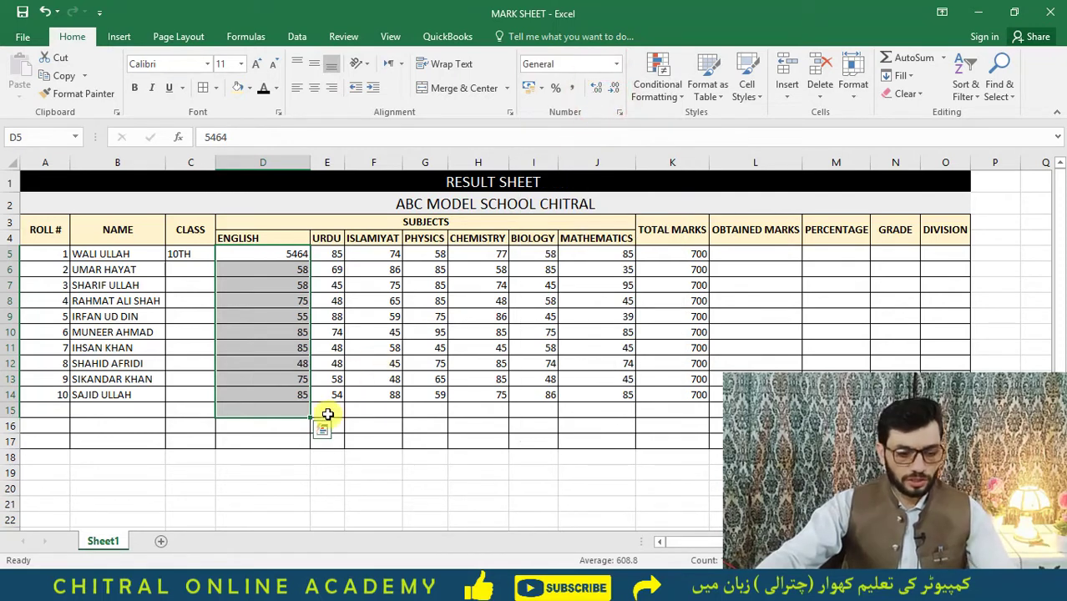
Step: Step back through the latest number format changes on the English marks D5:D15
key(ctrl+z)
key(ctrl+z)
key(ctrl+z)
key(ctrl+z)
key(ctrl+z)
key(ctrl+z)
key(ctrl+y)
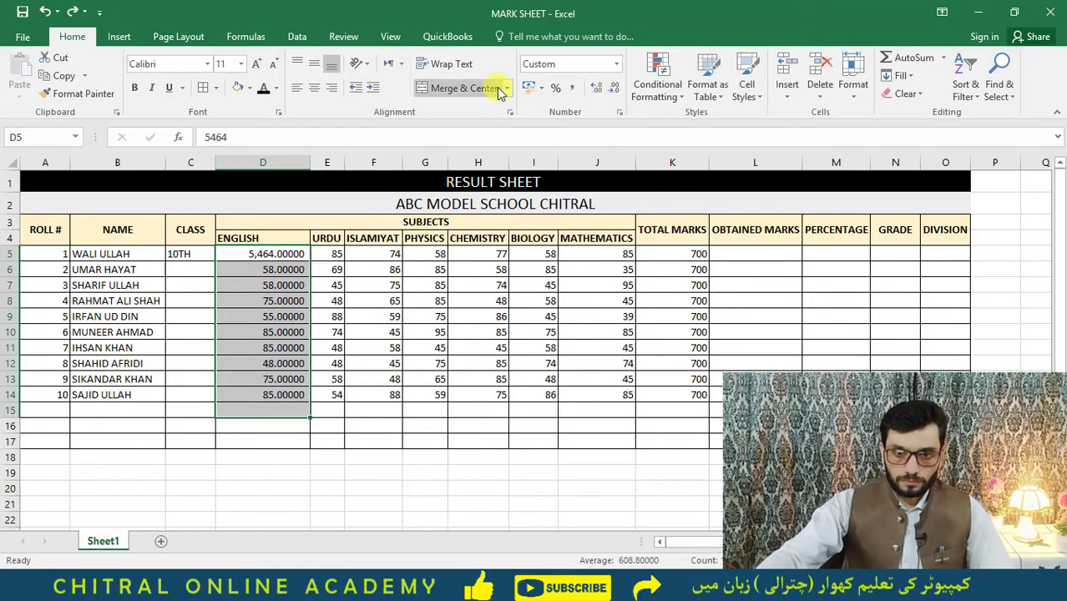
Step: Set the English marks D5:D15 to the General format and change the English mark in D5 to 54
click(615, 67)
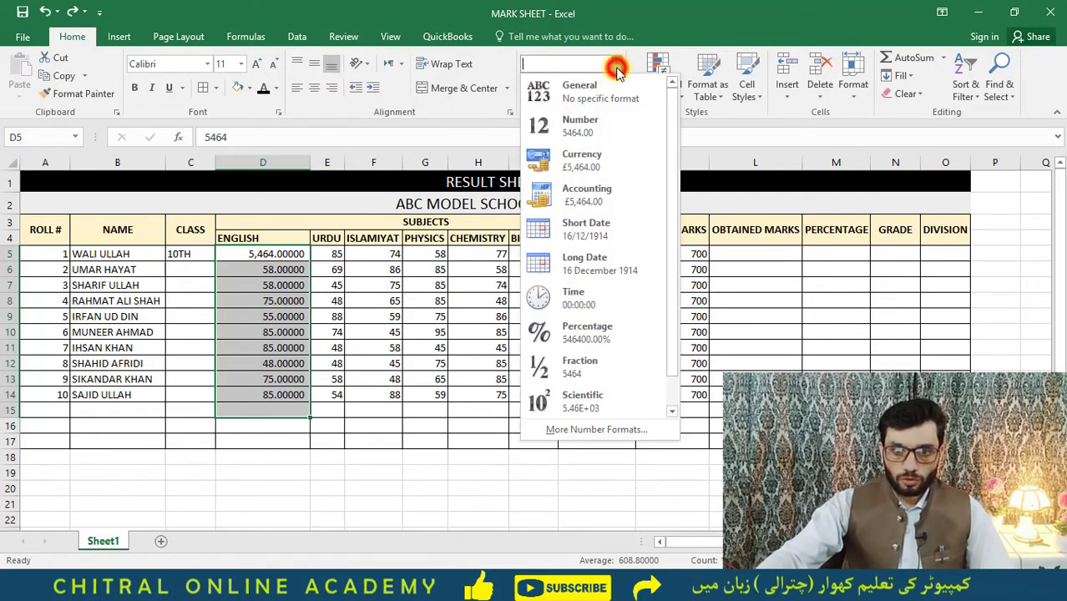
click(647, 87)
click(296, 254)
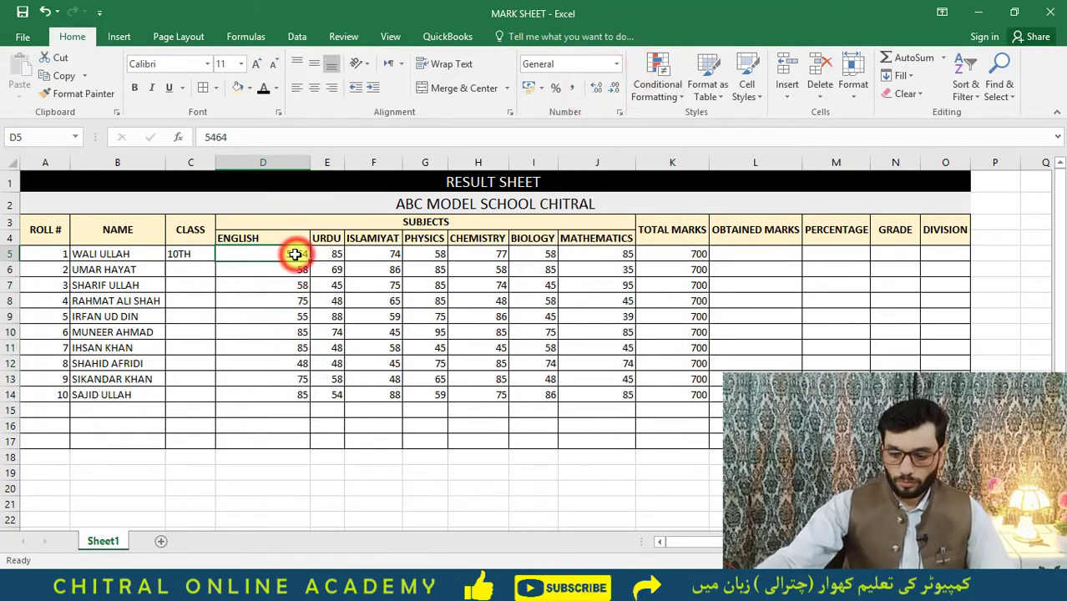
text(54)
click(455, 473)
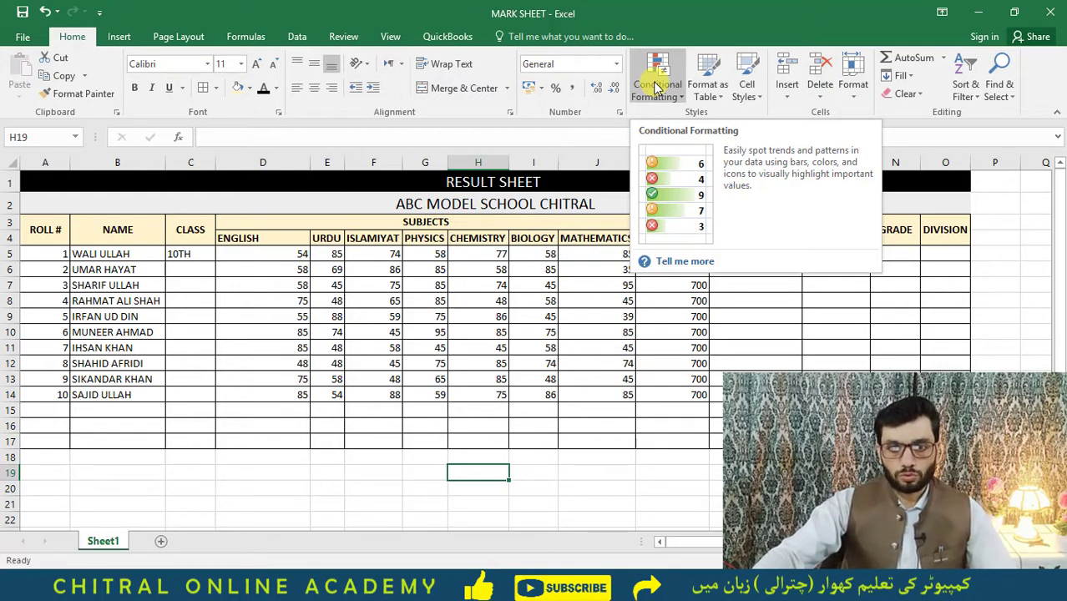
Step: Highlight the English marks in D5:D14 that are greater than 70 with Light Red Fill
drag(294, 254, 287, 395)
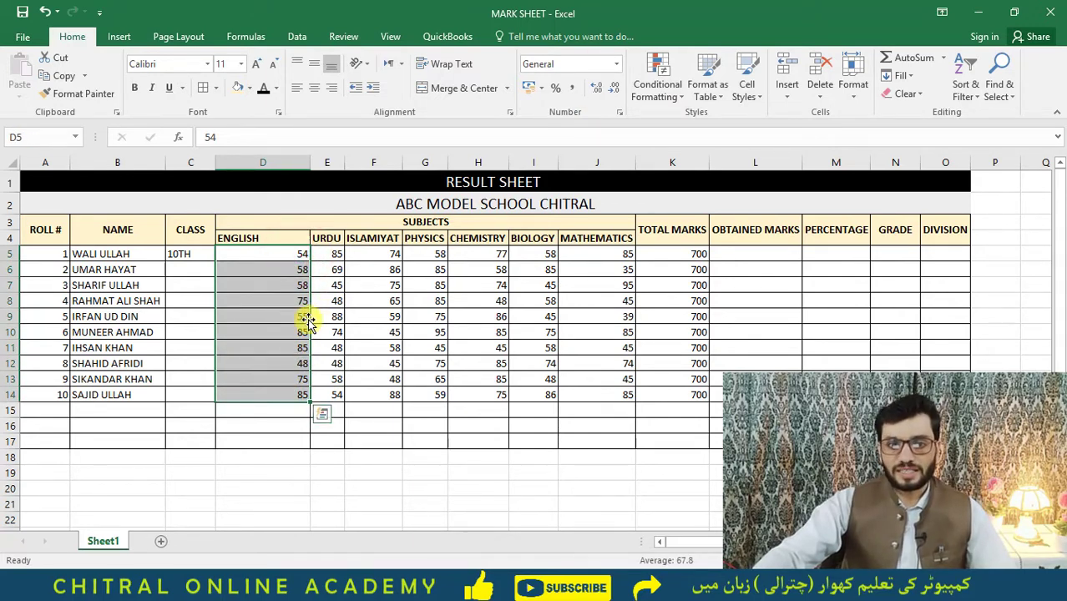
click(660, 91)
mouse_move(695, 136)
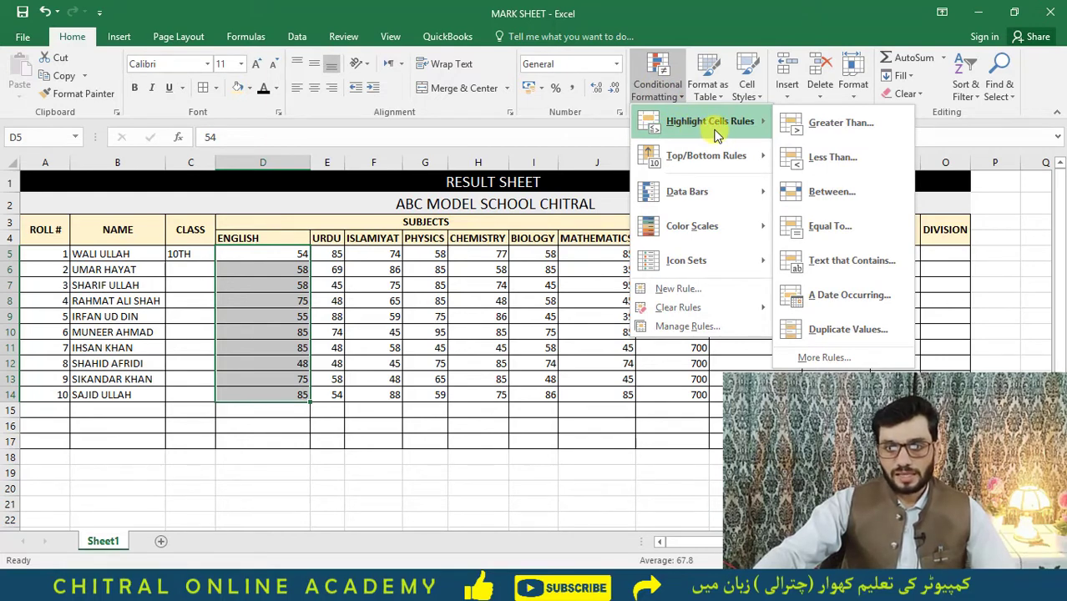
click(835, 126)
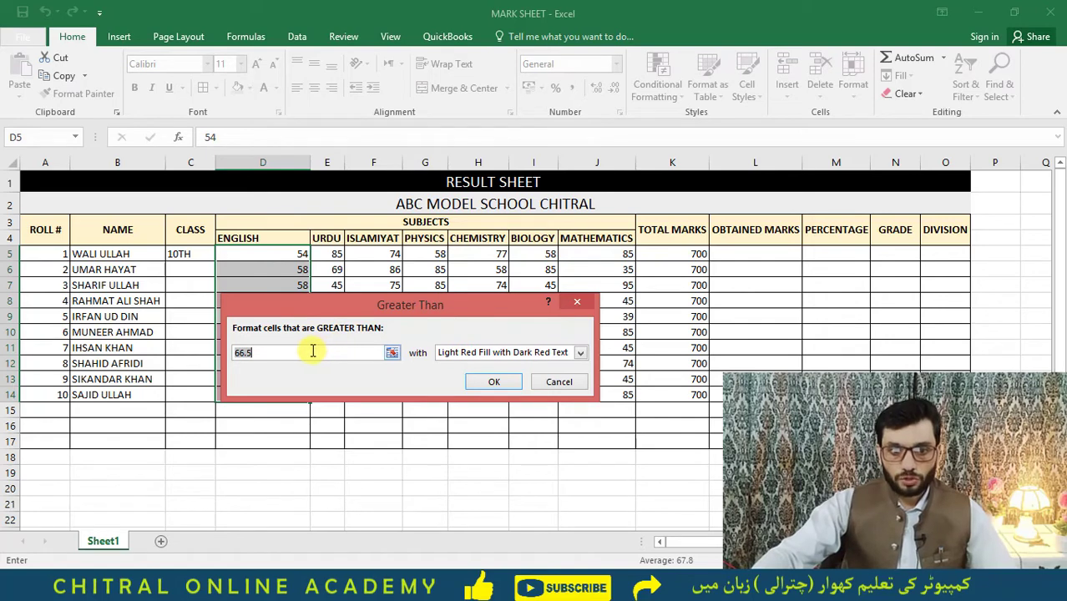
text(70)
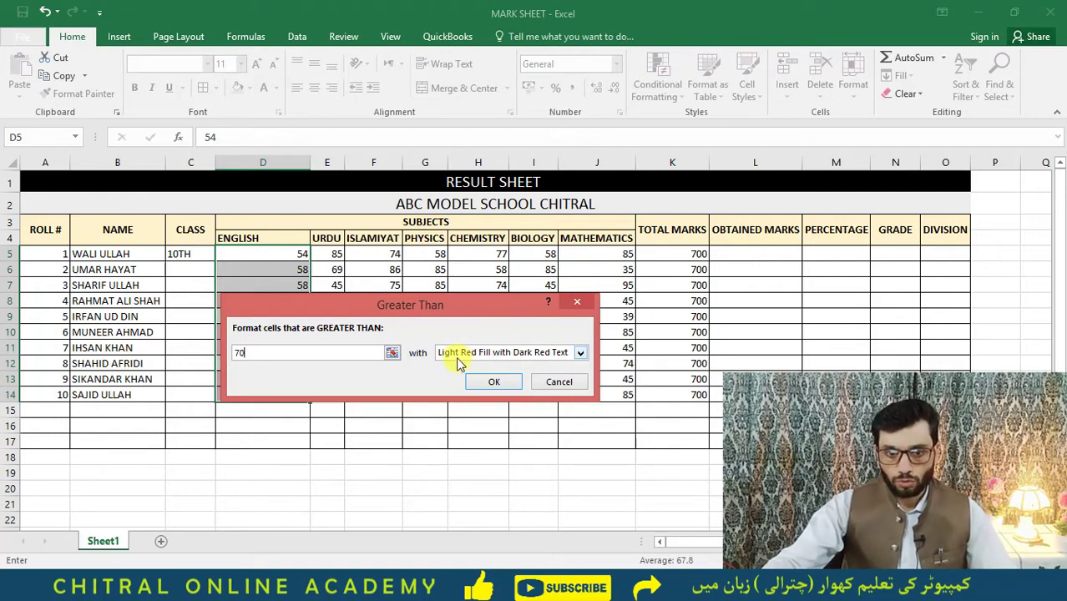
click(580, 353)
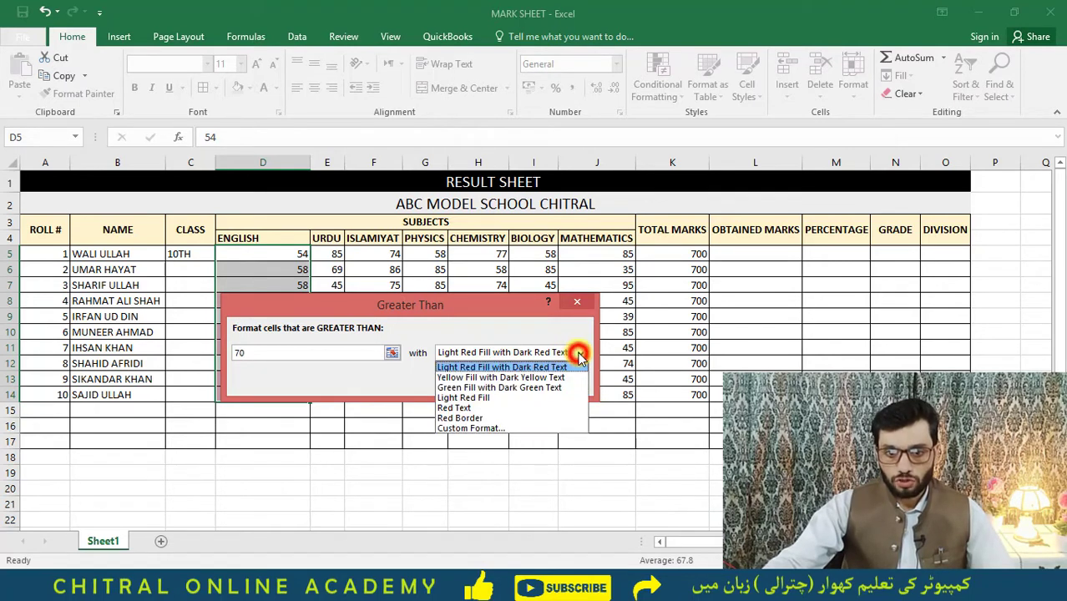
click(497, 399)
click(493, 383)
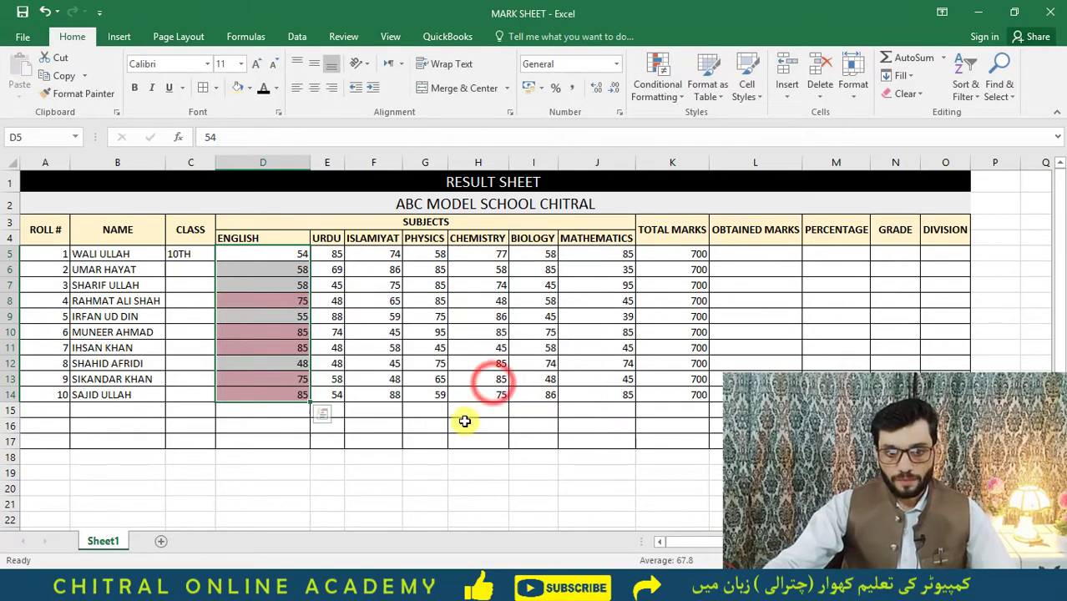
click(435, 528)
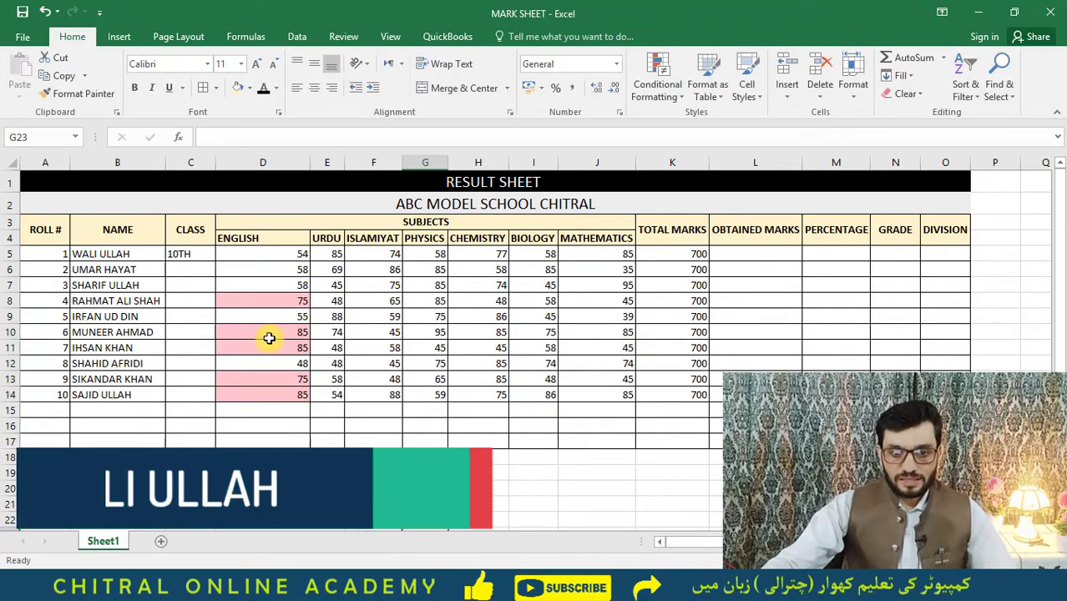
Step: Check the highlighted English marks and undo the Greater Than conditional formatting
click(257, 298)
click(246, 346)
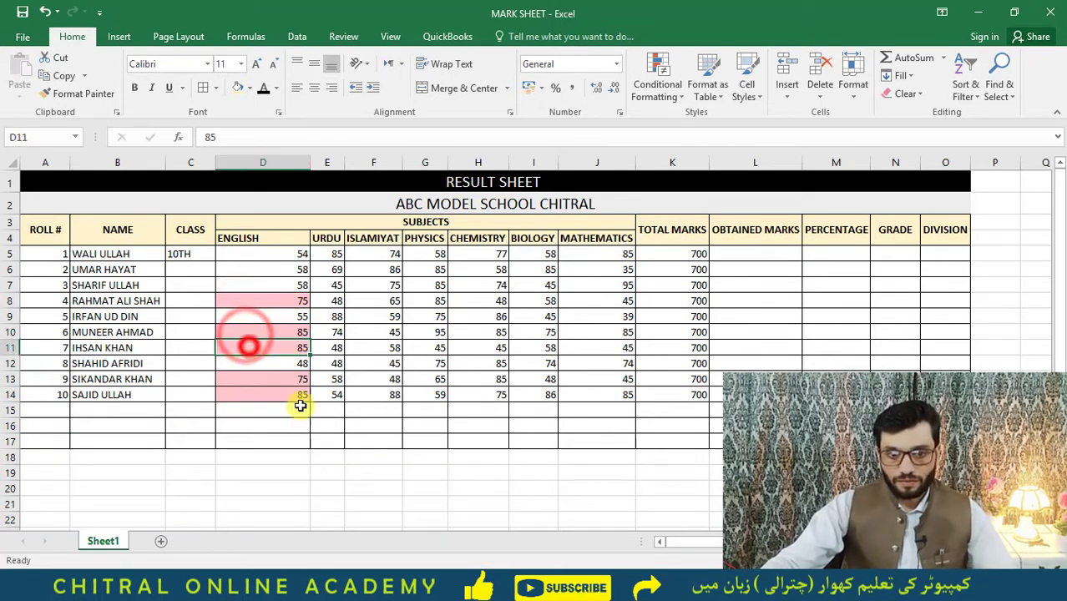
click(288, 458)
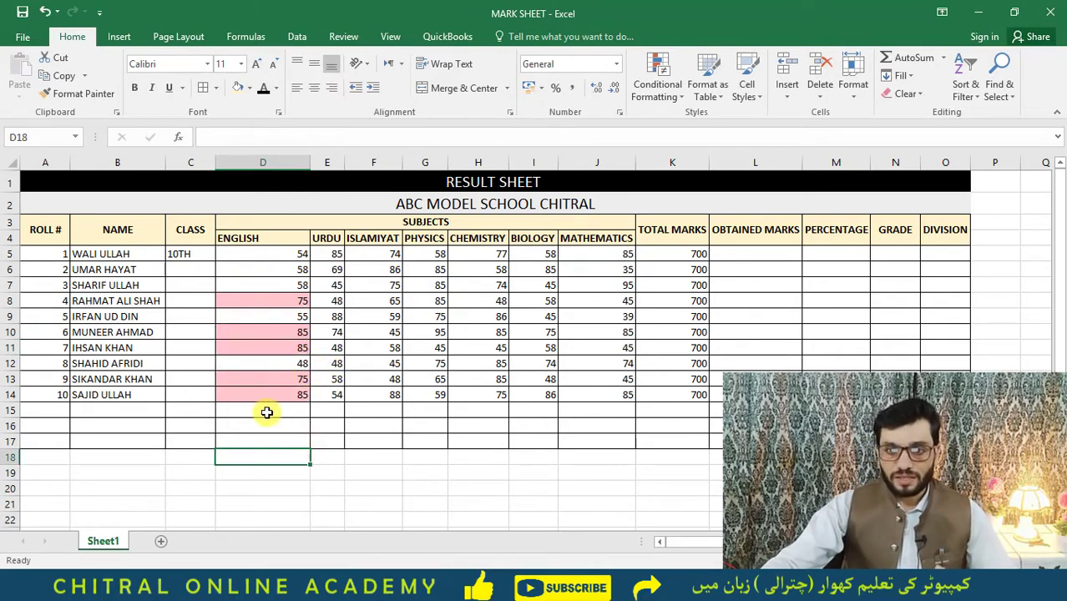
key(ctrl+z)
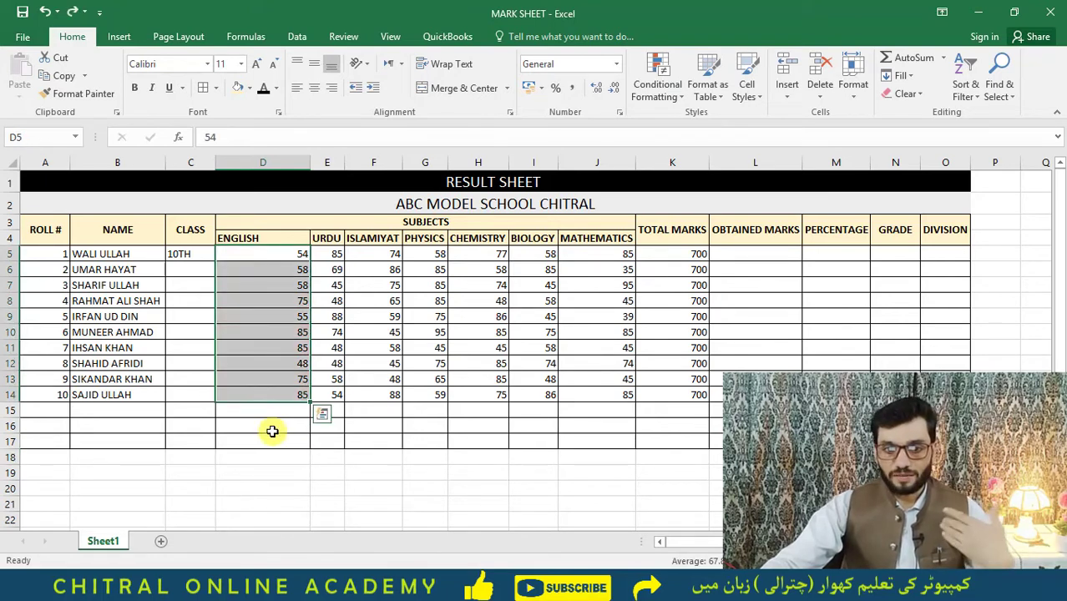
Step: Set up a Less Than highlighting rule with the threshold 60 for the English marks in D5:D14
click(675, 93)
mouse_move(689, 121)
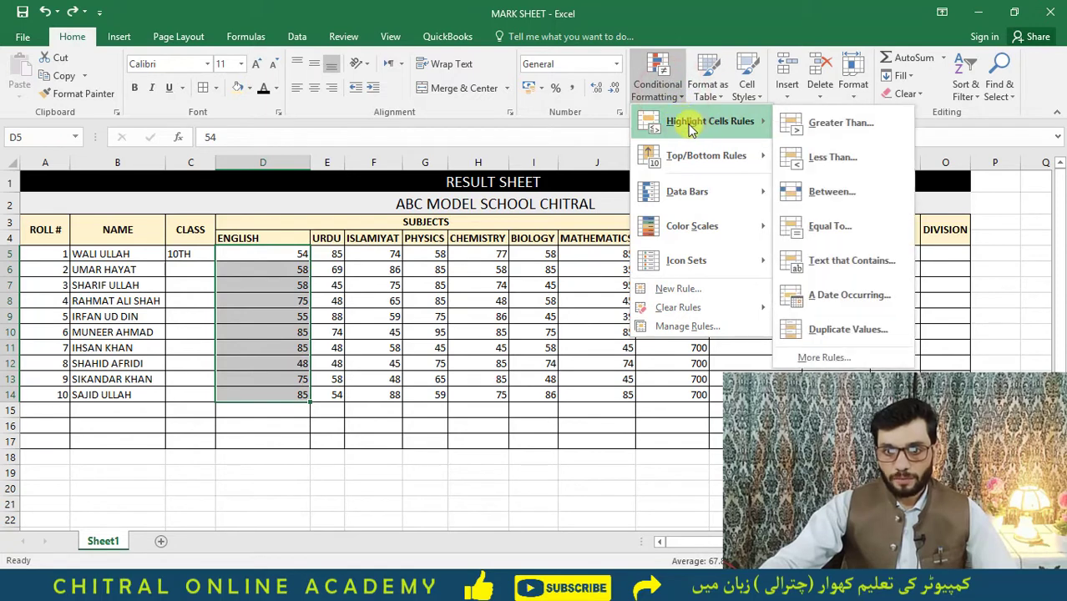
click(830, 158)
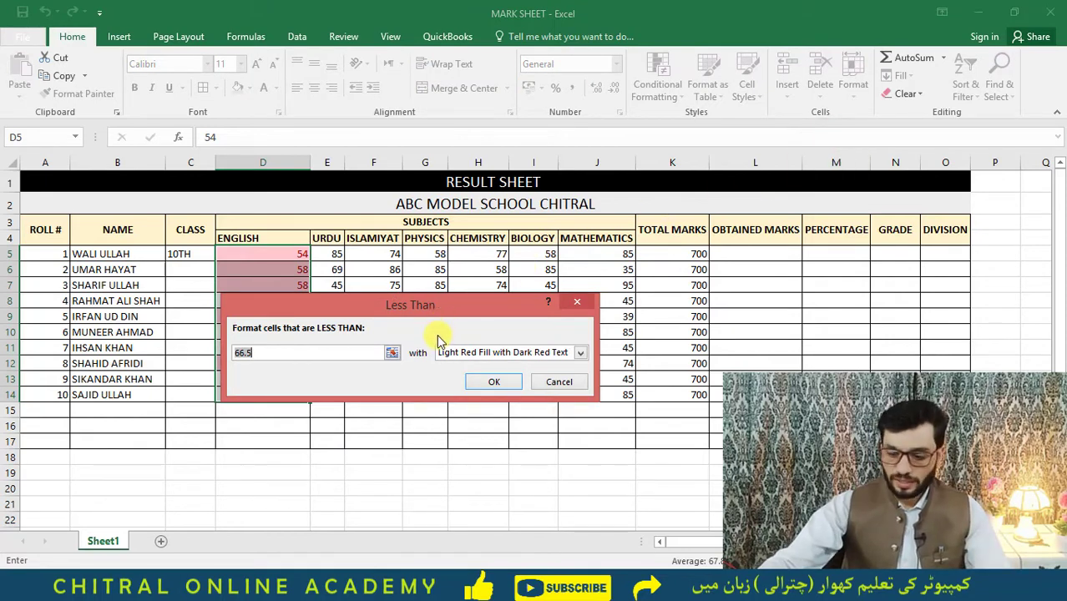
text(50)
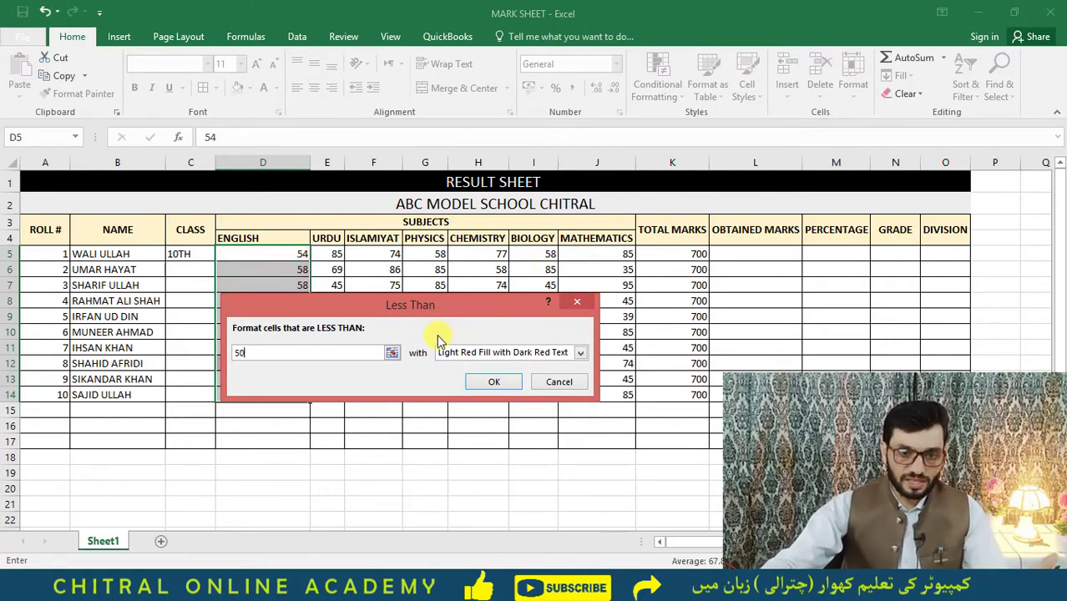
key(BackSpace)
key(BackSpace)
text(60)
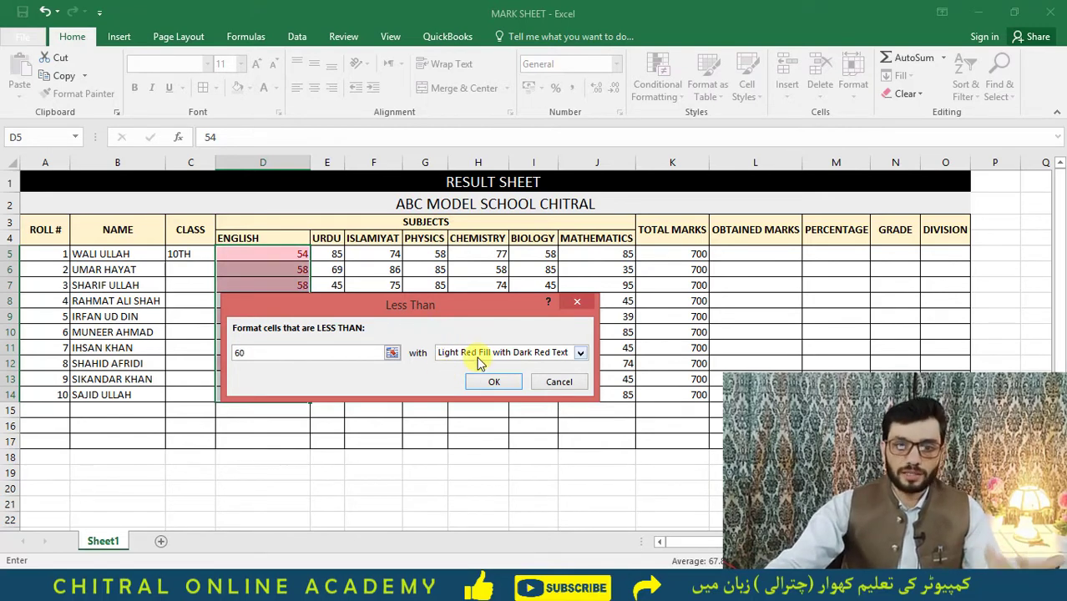
Step: Give the Less Than rule a custom format with bold font style and an outline border
click(467, 354)
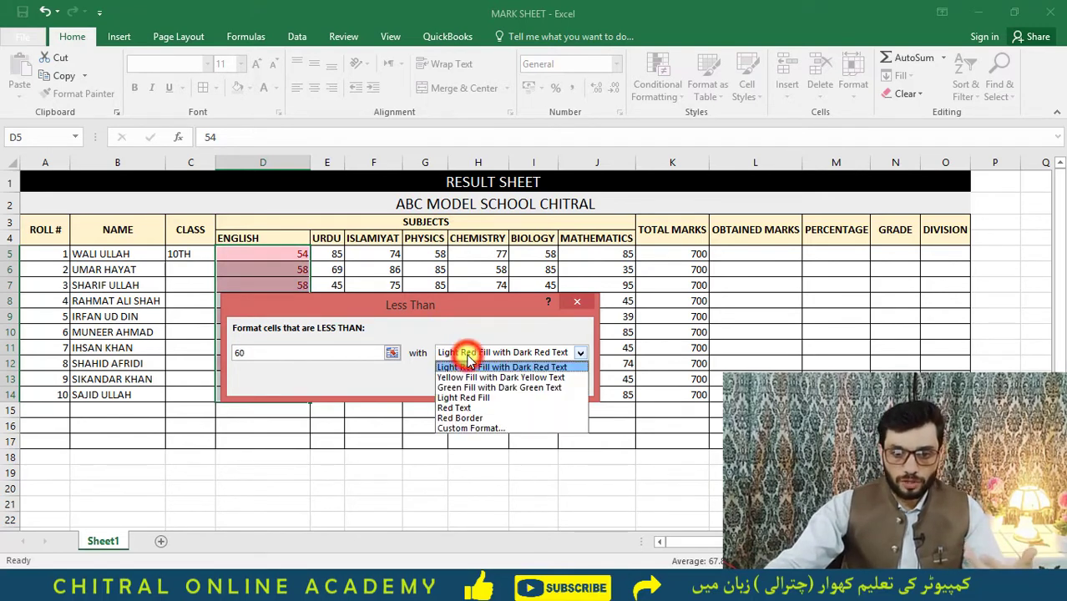
click(481, 429)
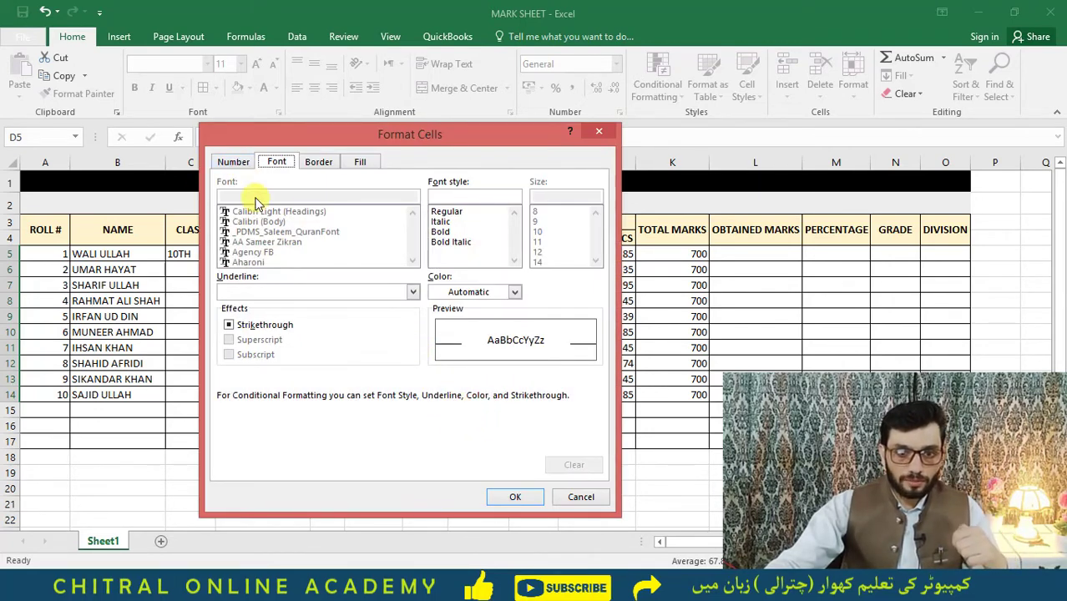
click(441, 231)
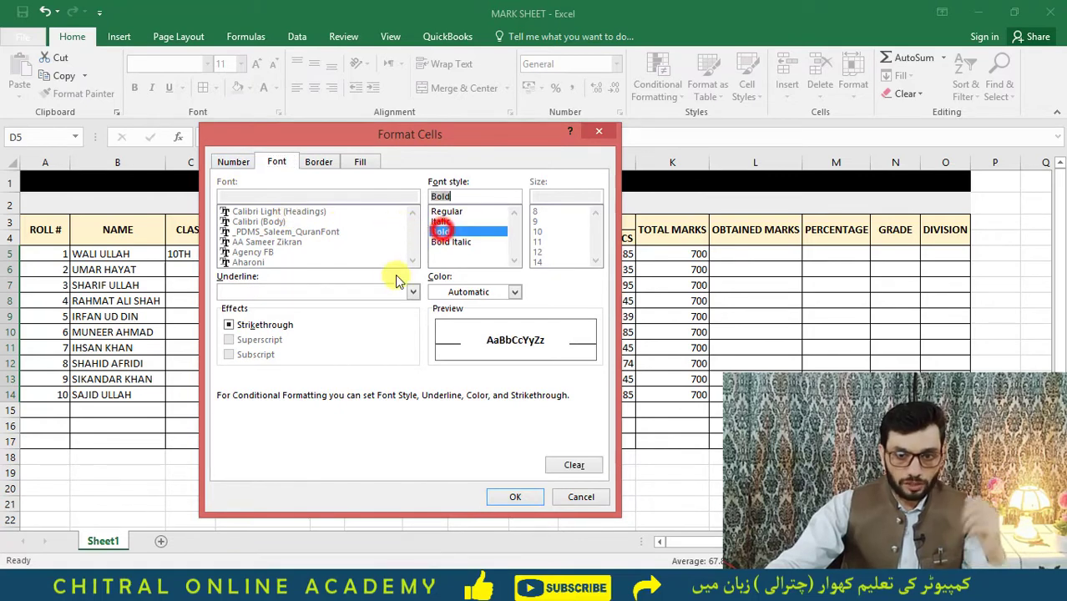
click(316, 162)
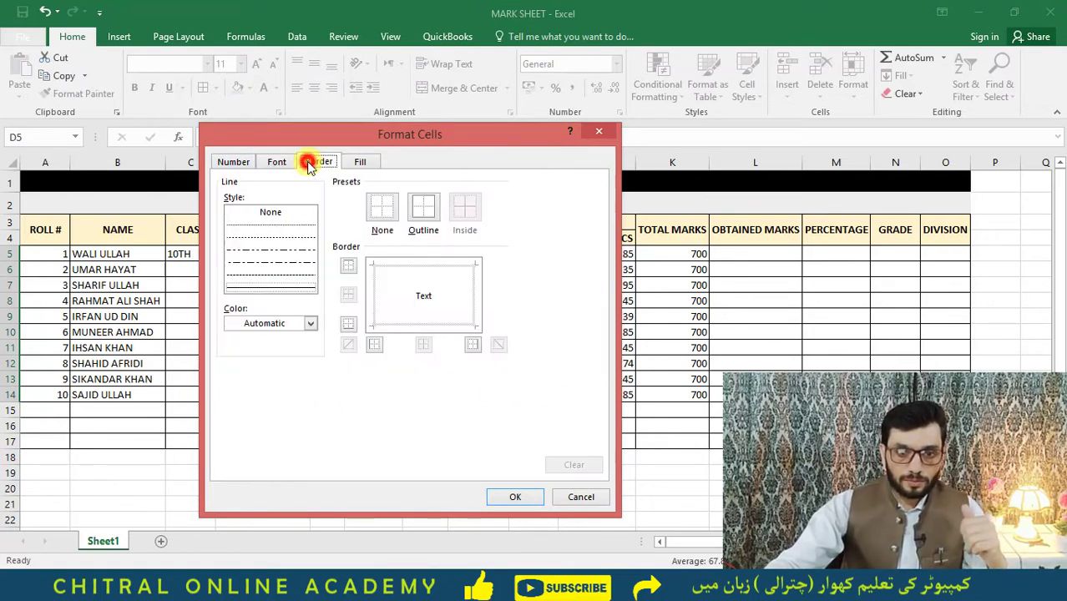
click(290, 286)
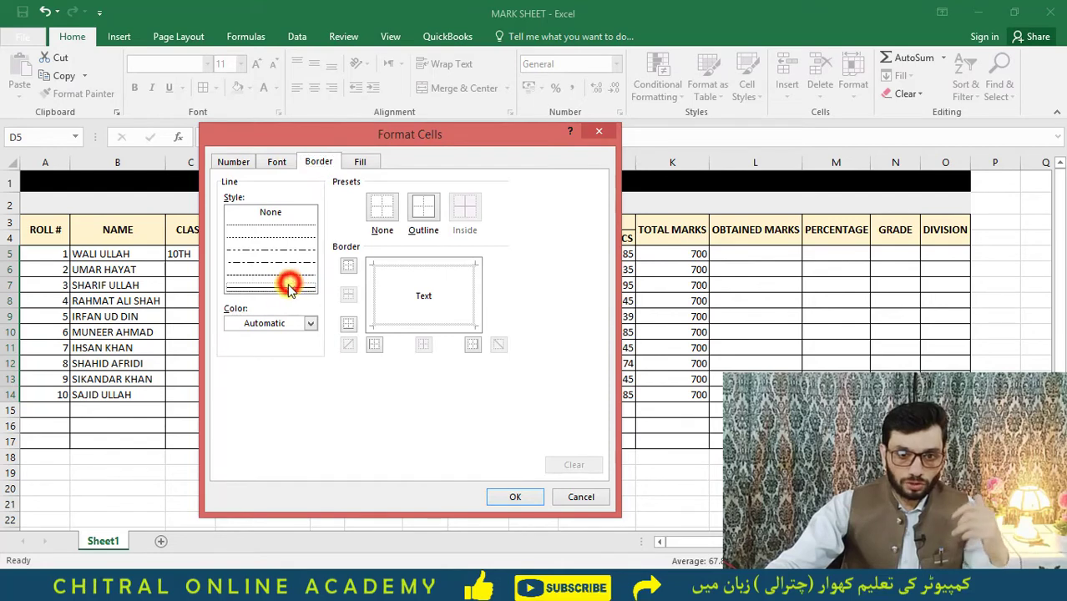
click(376, 302)
click(399, 274)
click(483, 290)
click(423, 207)
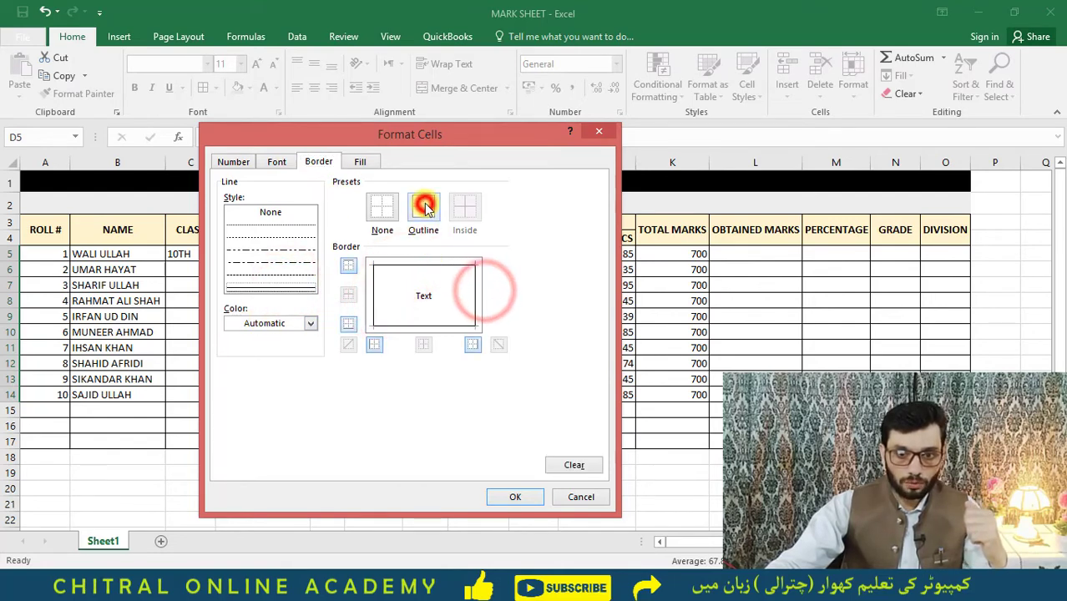
Step: Add a dark blue-gray fill and white font color to the custom format and apply the Less Than rule
click(373, 162)
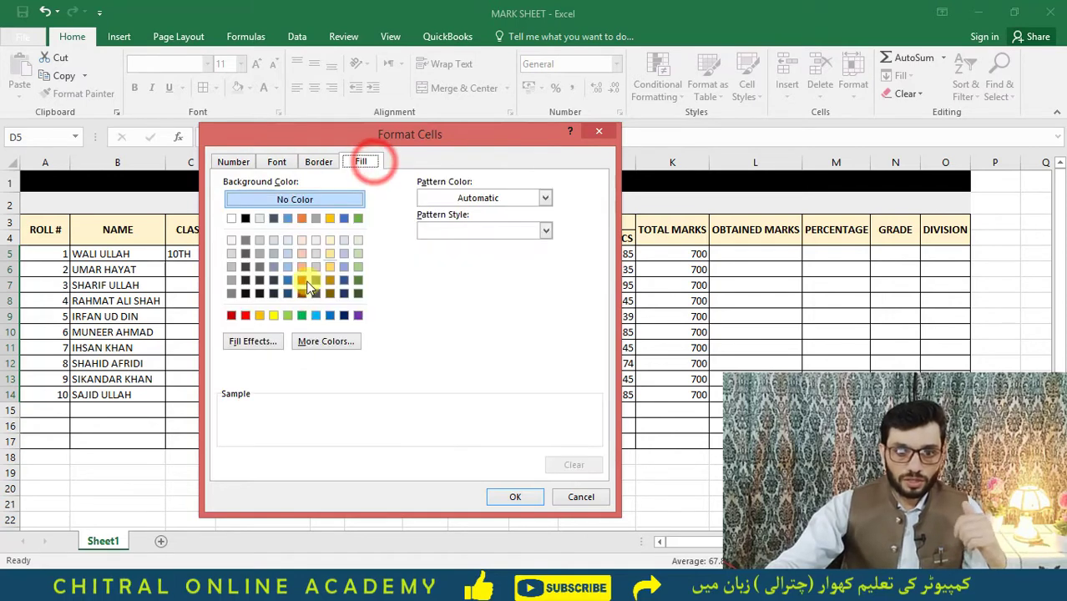
click(273, 280)
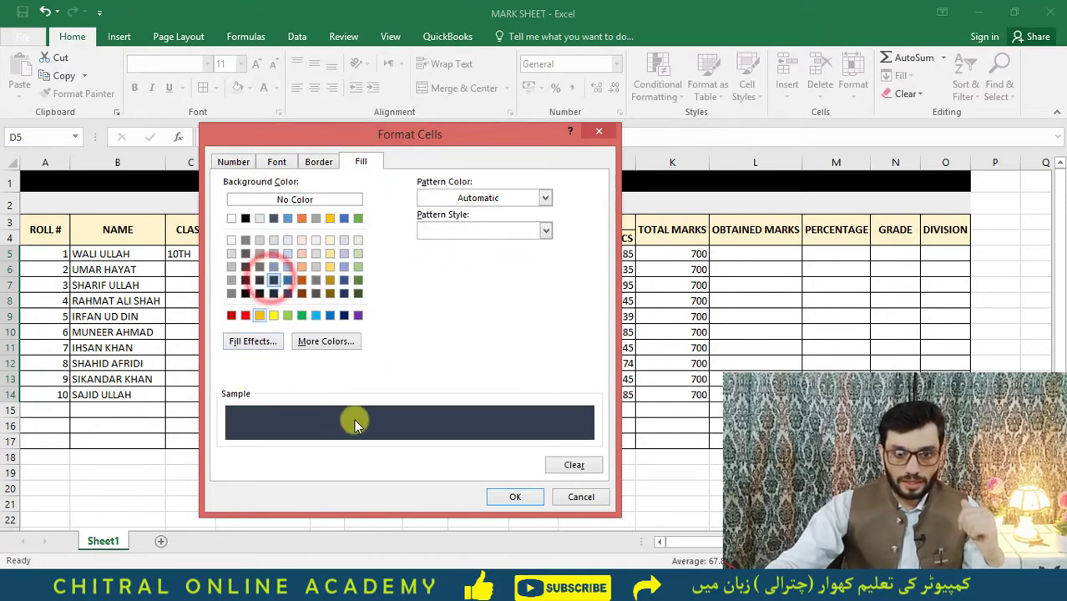
click(278, 163)
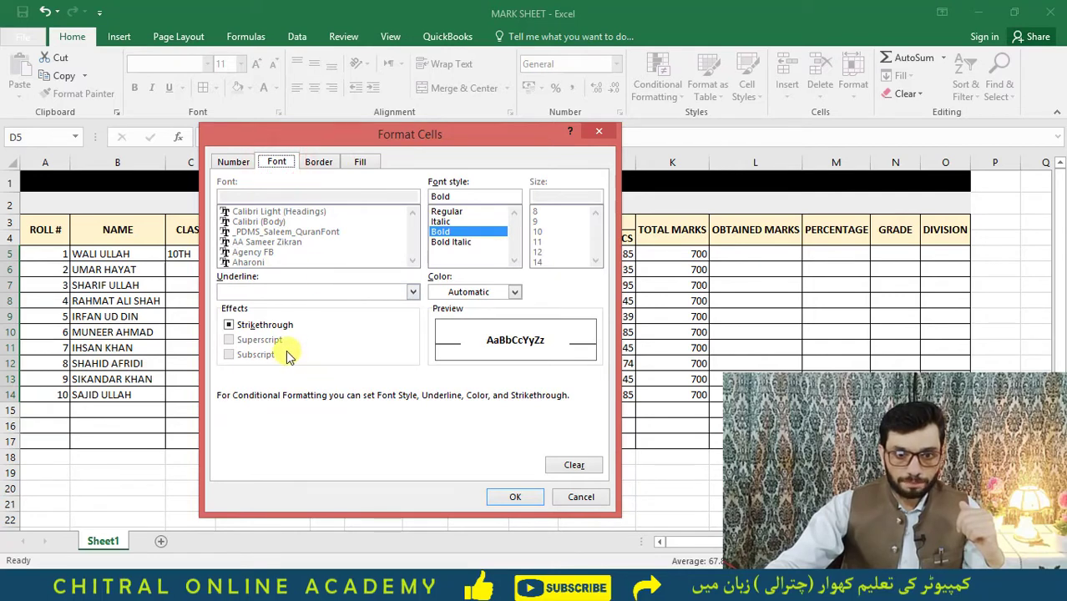
click(514, 291)
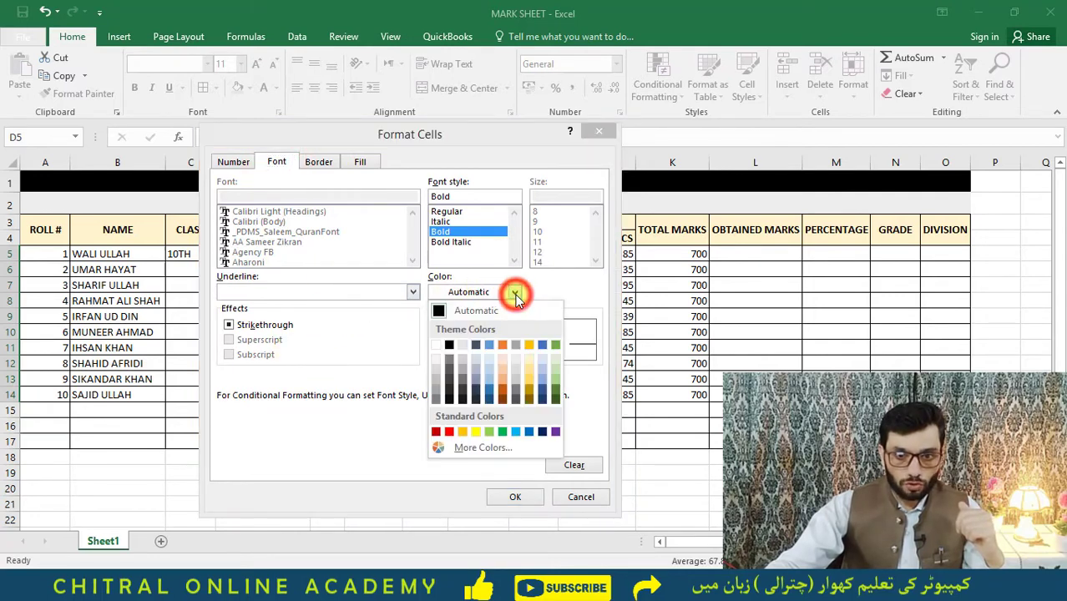
click(436, 345)
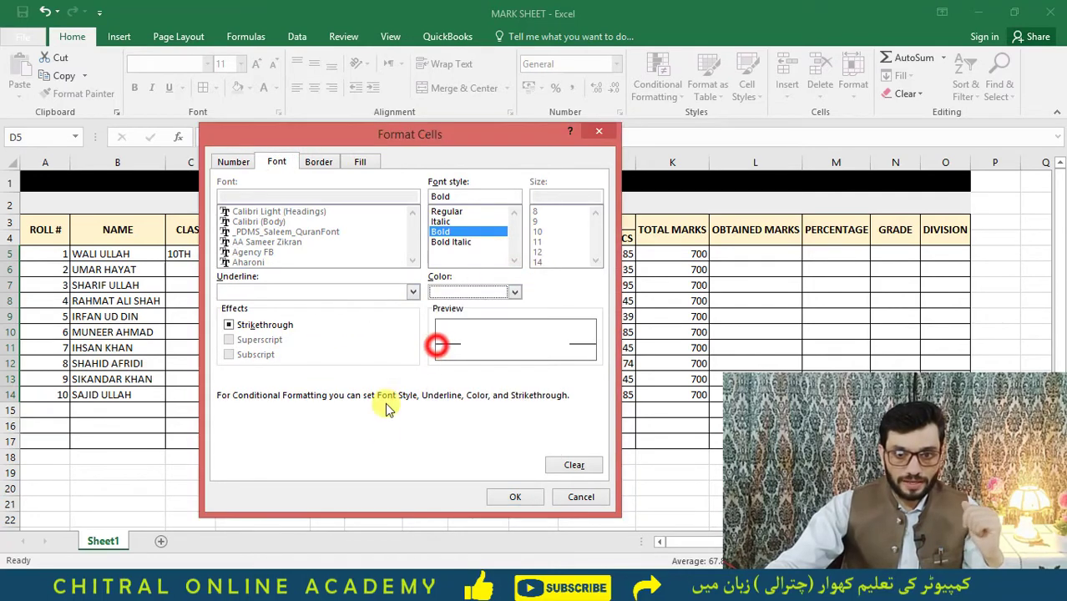
click(514, 496)
click(483, 381)
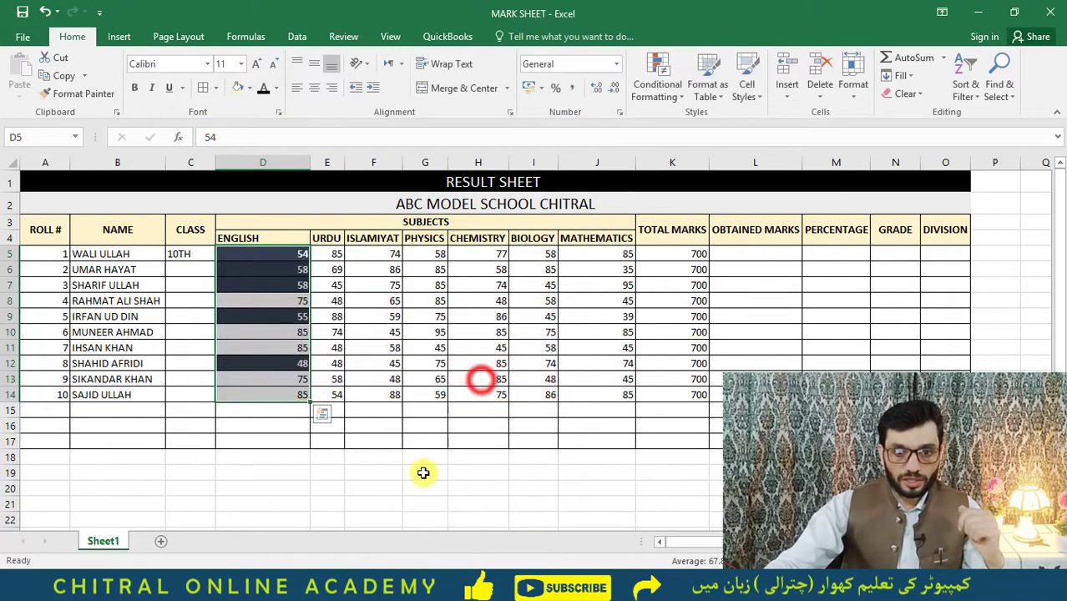
click(371, 470)
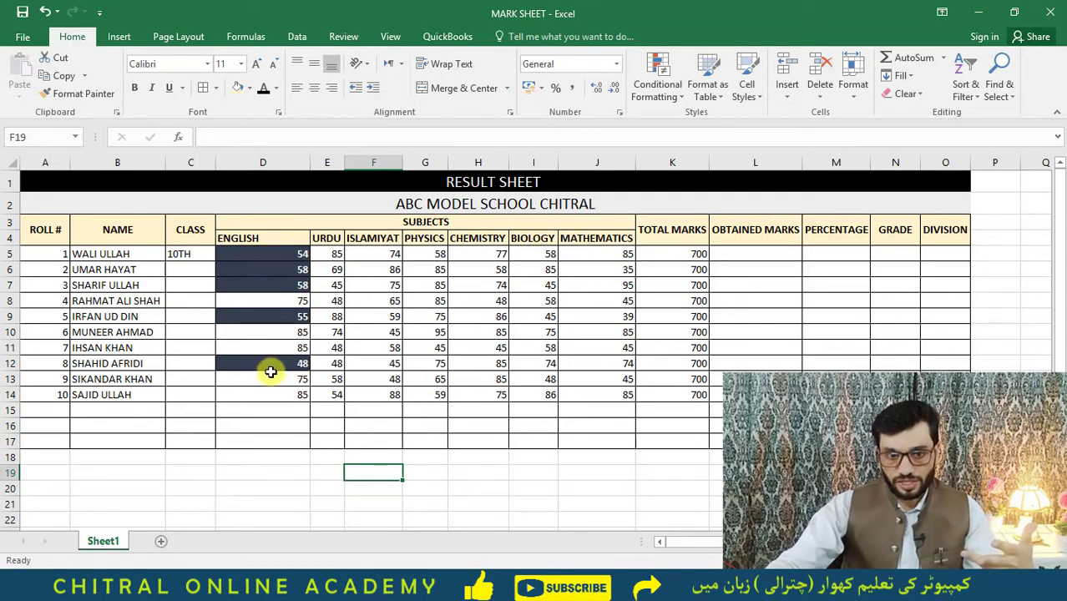
Step: Review the highlight cells and top/bottom rule options for the Urdu marks in E5:E14
drag(335, 250, 339, 394)
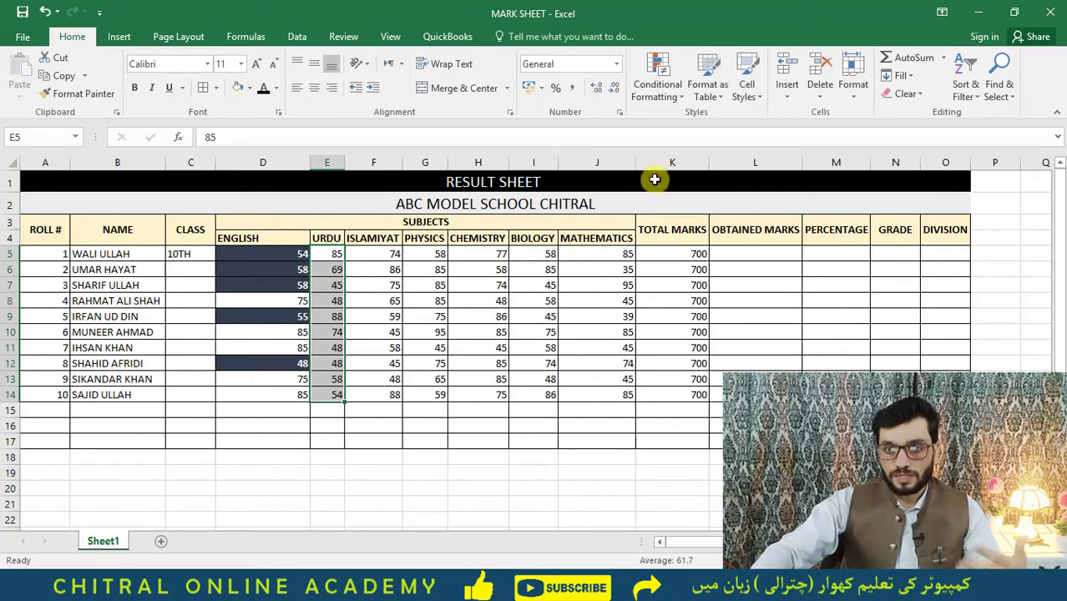
click(664, 94)
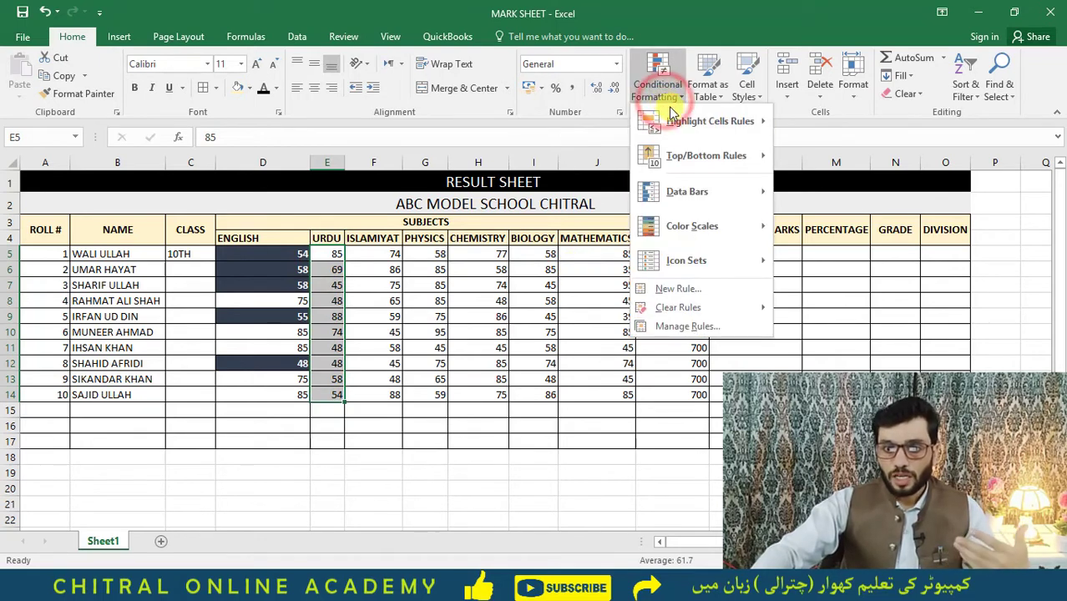
mouse_move(750, 125)
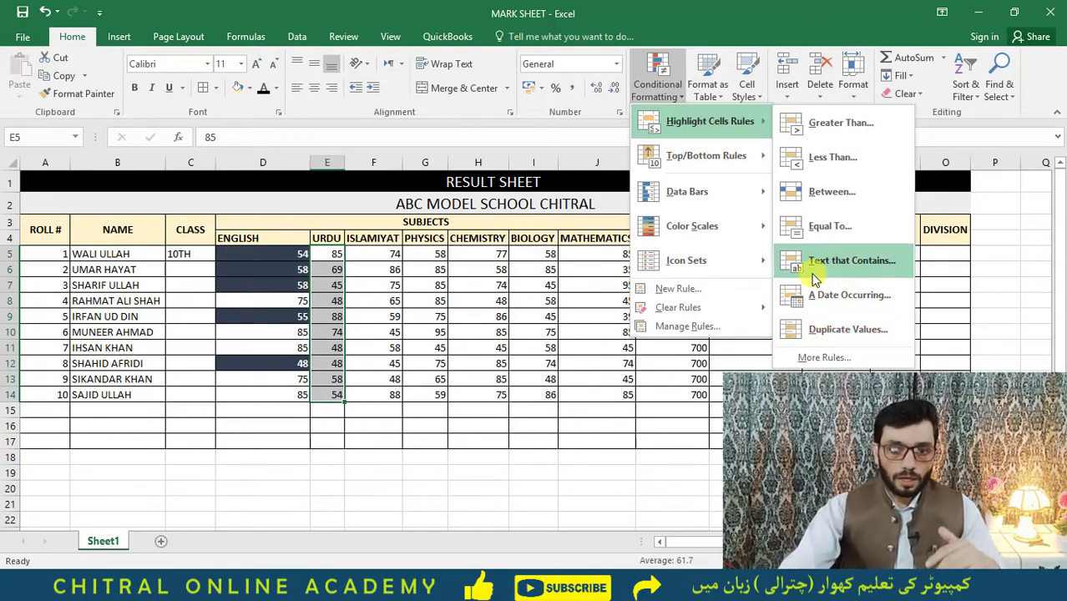
mouse_move(726, 171)
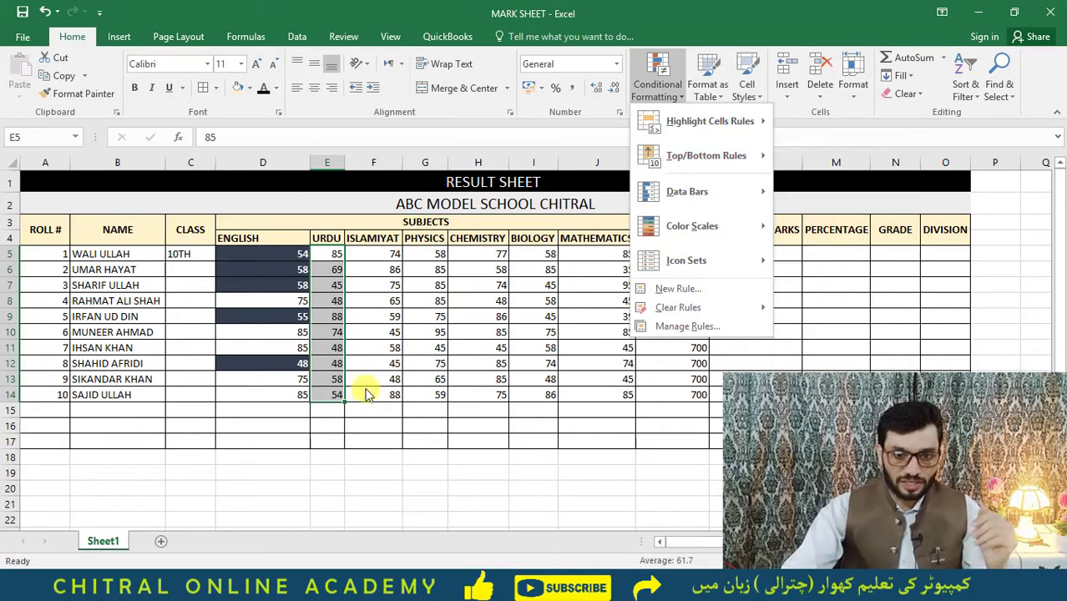
Step: Add two extra Urdu marks below the list, 65 in E15 and 70 in E16
click(332, 410)
text(85)
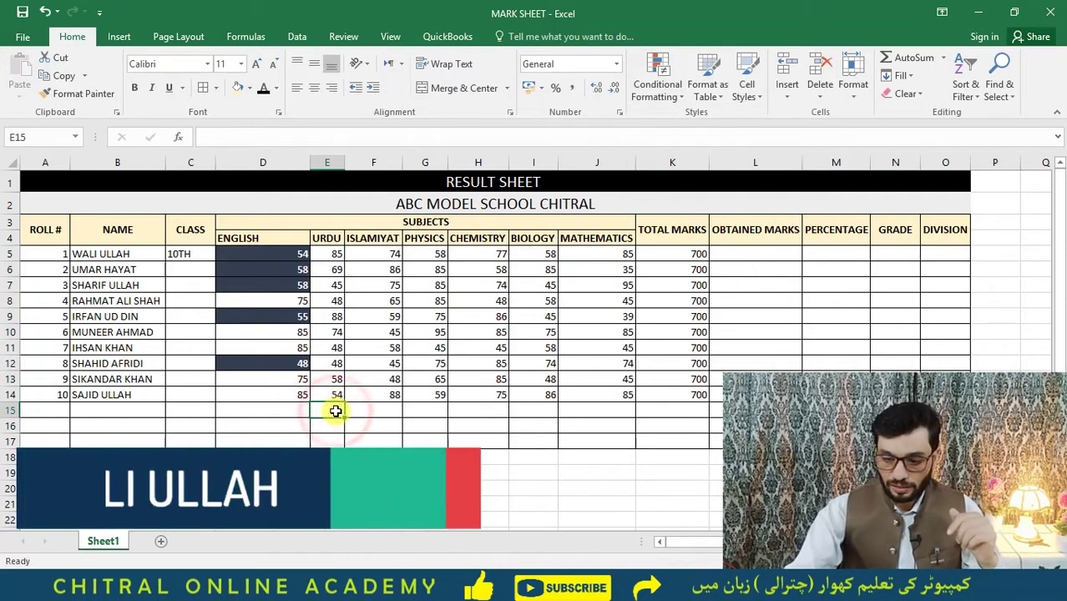
key(Return)
text(70)
click(335, 410)
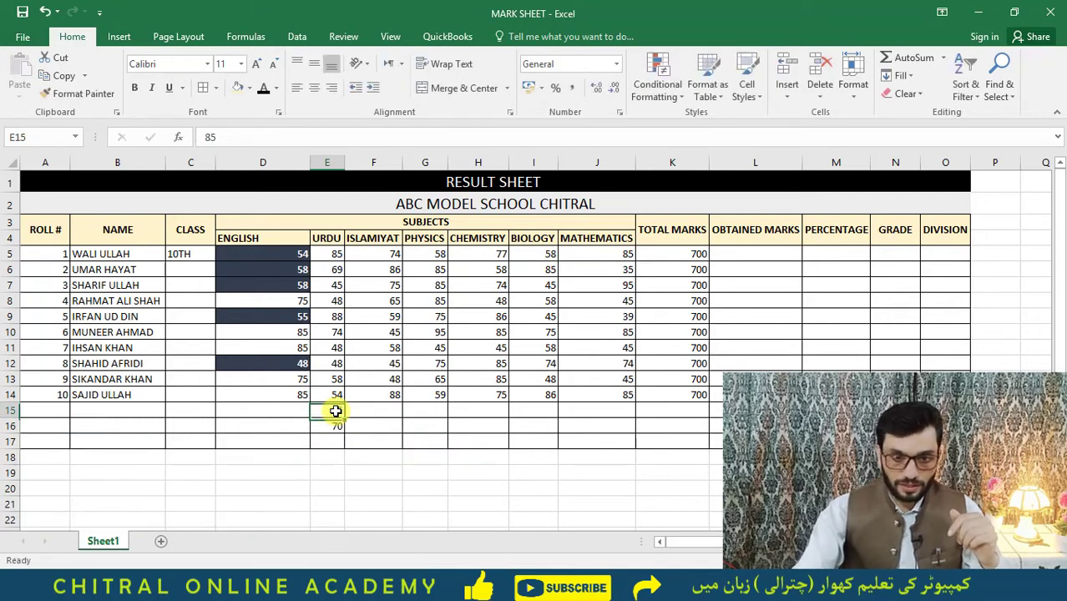
text(65)
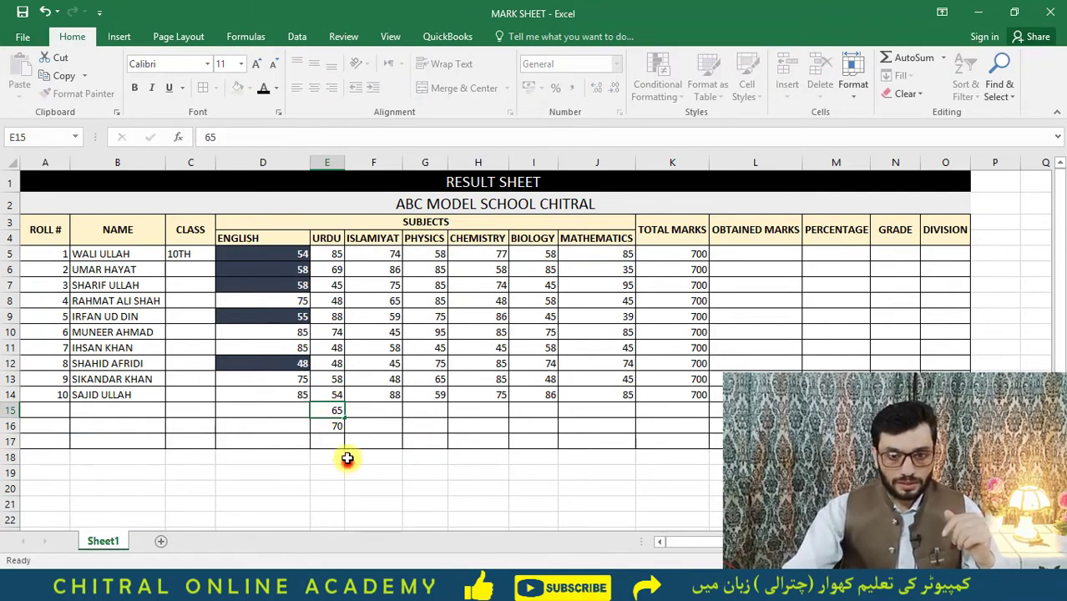
click(347, 457)
Step: Highlight the top 10 items of the Urdu marks in E5:E16 with Light Red Fill with Dark Red Text
drag(339, 257, 336, 428)
click(661, 90)
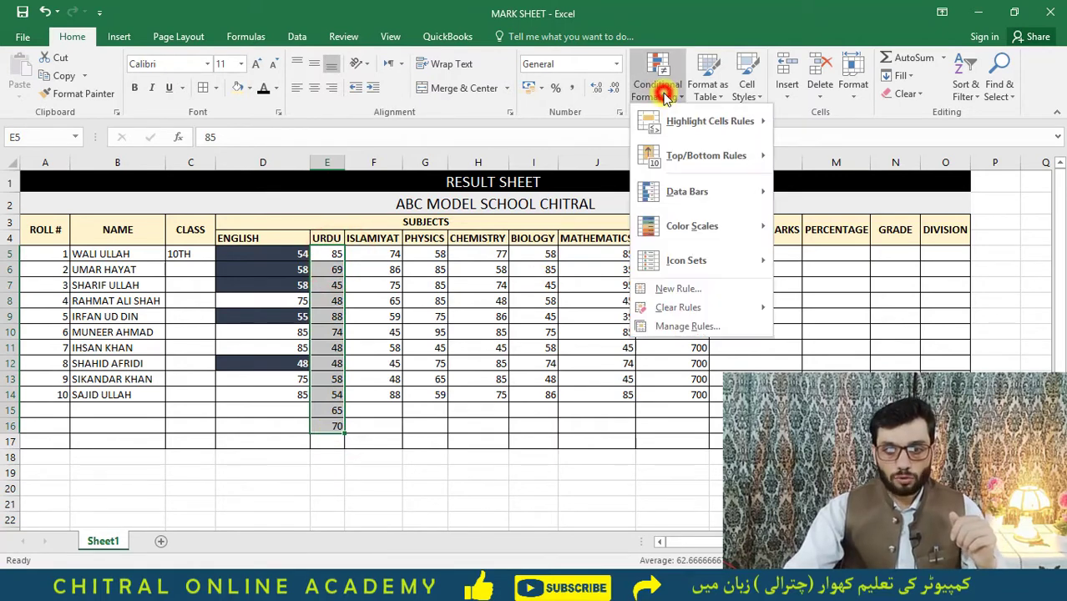
mouse_move(690, 163)
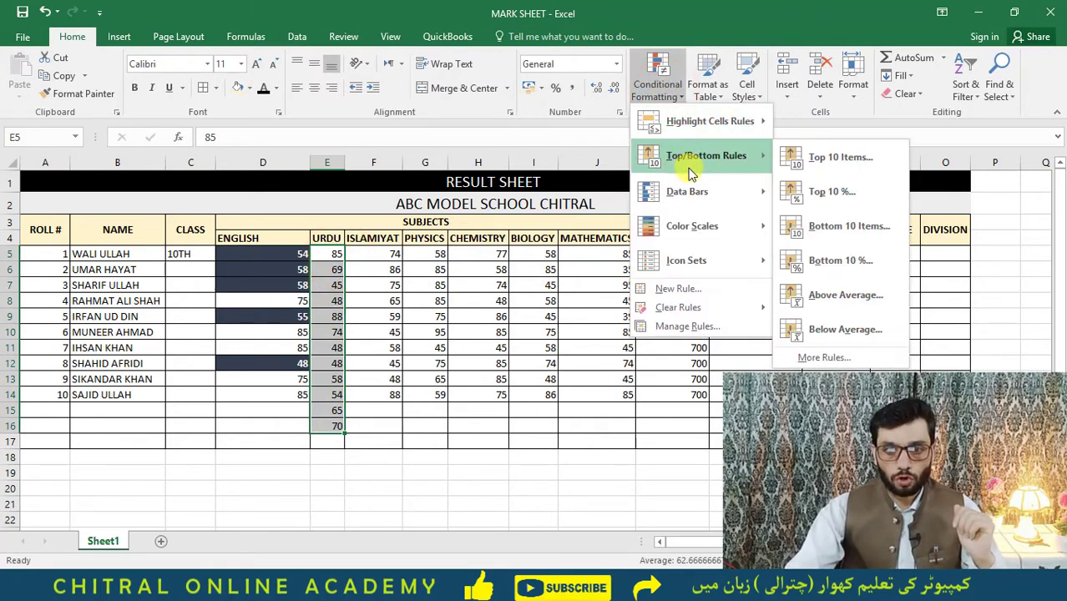
click(853, 165)
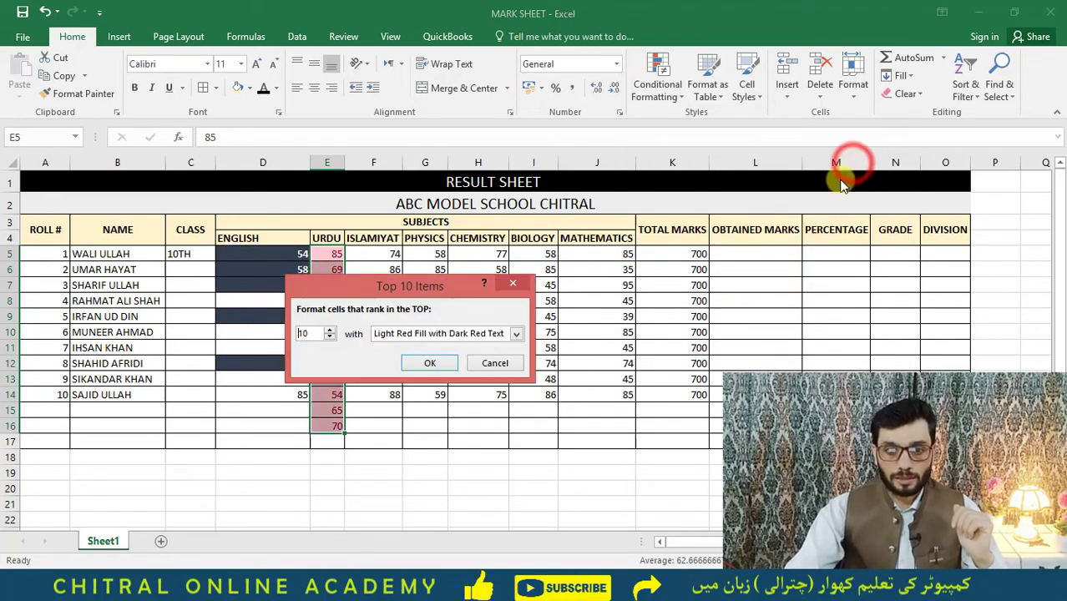
click(430, 362)
click(425, 472)
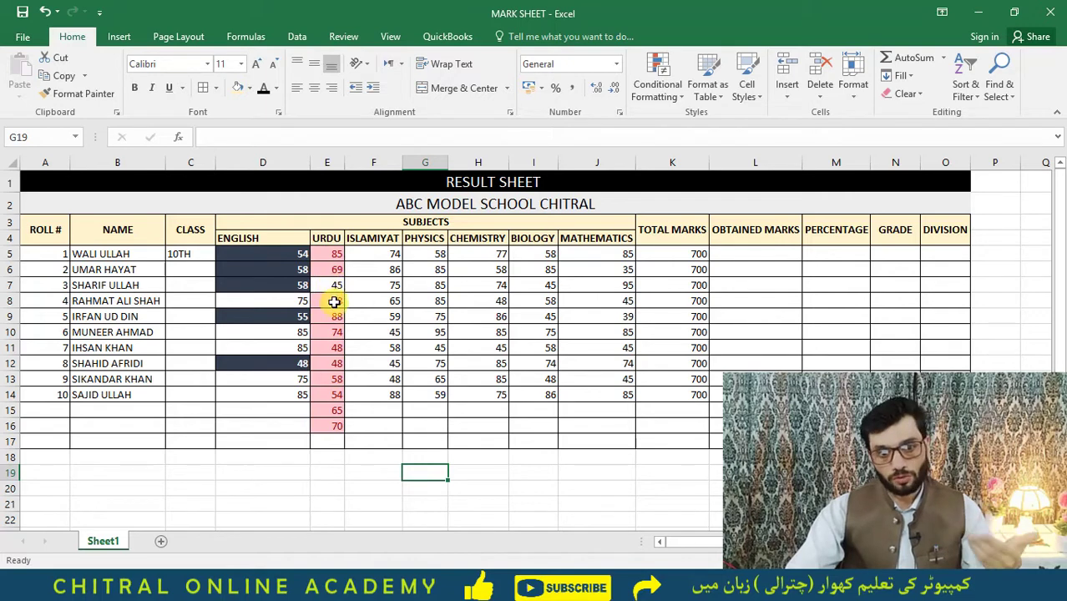
Step: Extend the Urdu marks with 40 in E17 and 89 in E18 to test the top 10 rule
click(331, 443)
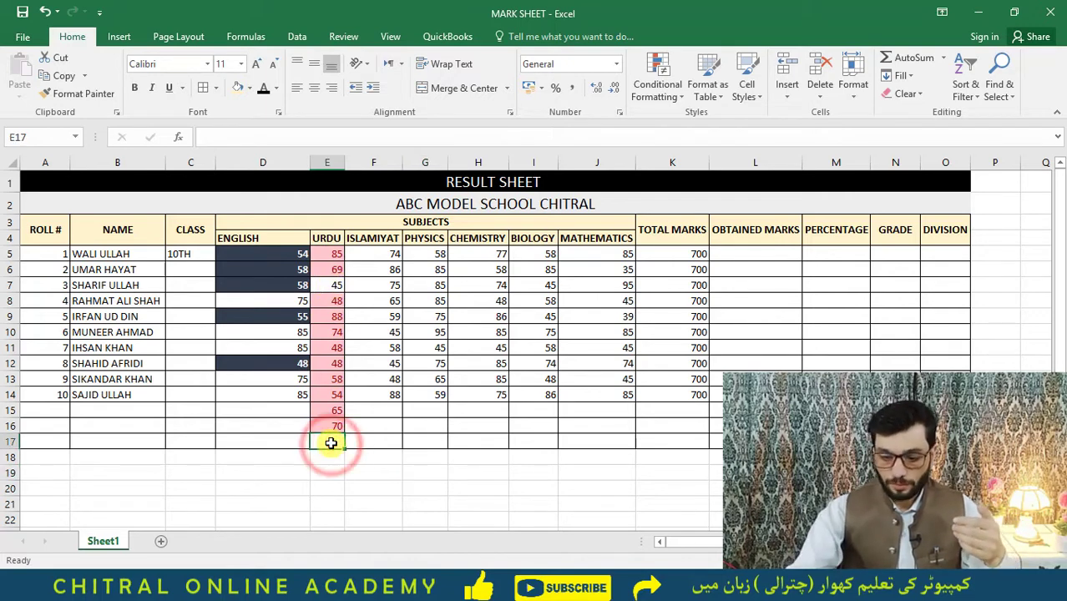
text(40)
key(Return)
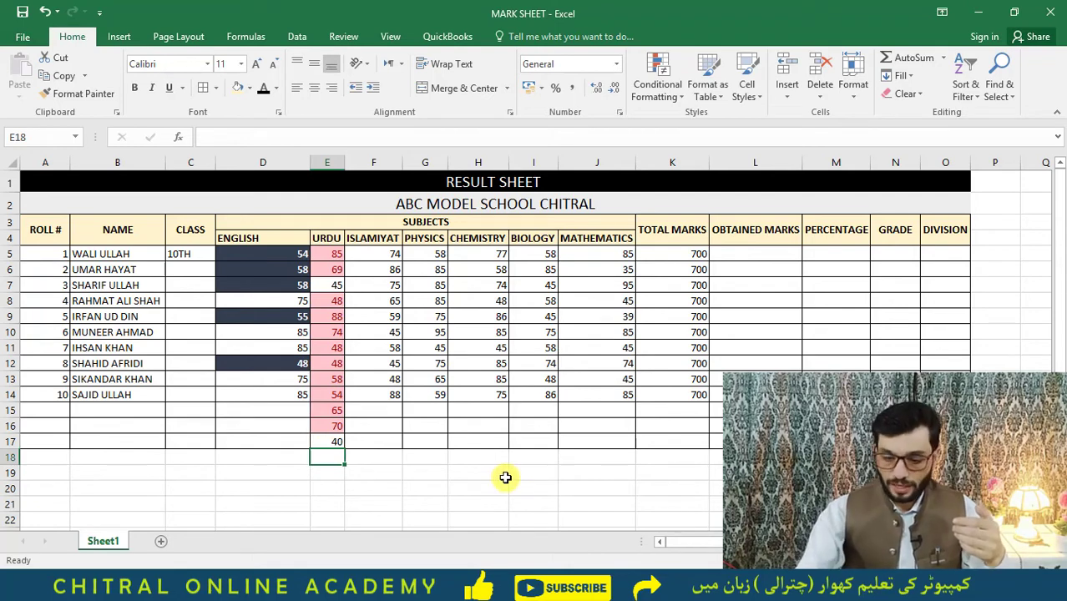
text(89)
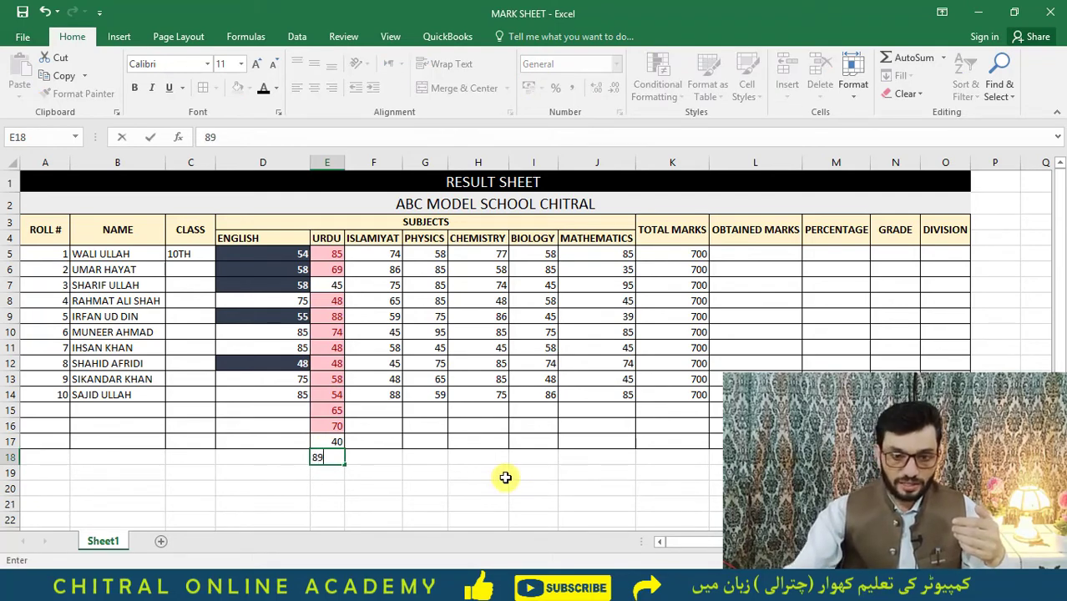
key(Return)
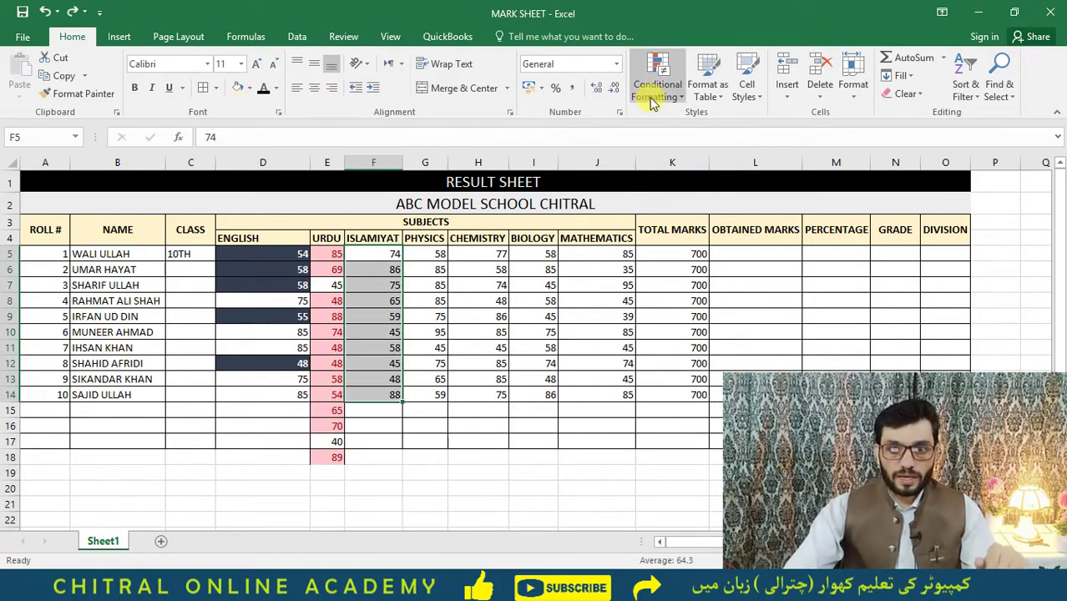
Step: Highlight the top 10% of the Islamiyat marks in F5:F14 with Light Red Fill with Dark Red Text
click(661, 95)
mouse_move(685, 156)
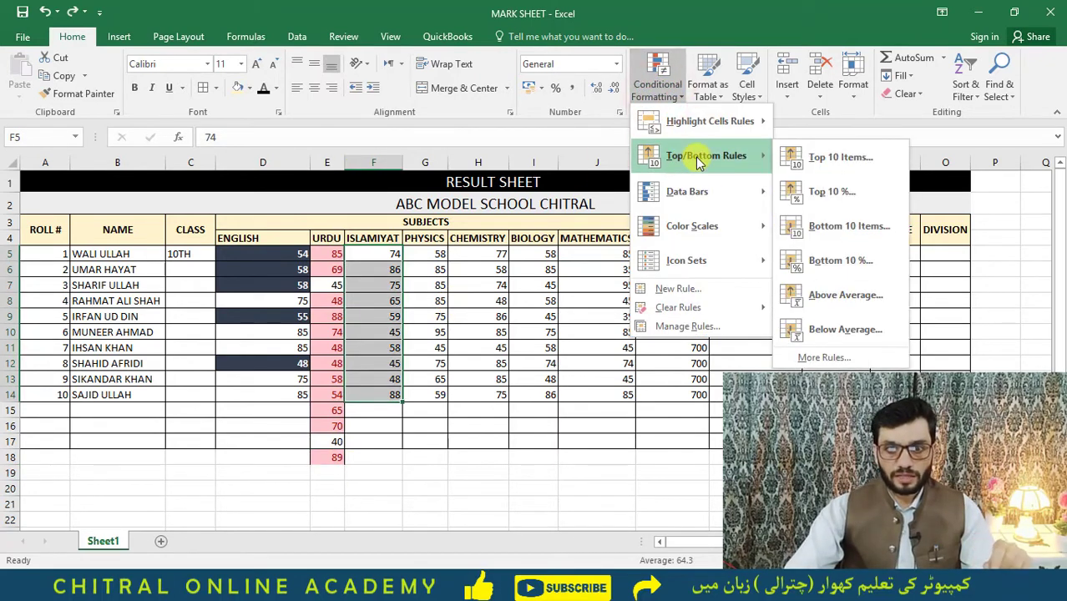
click(837, 194)
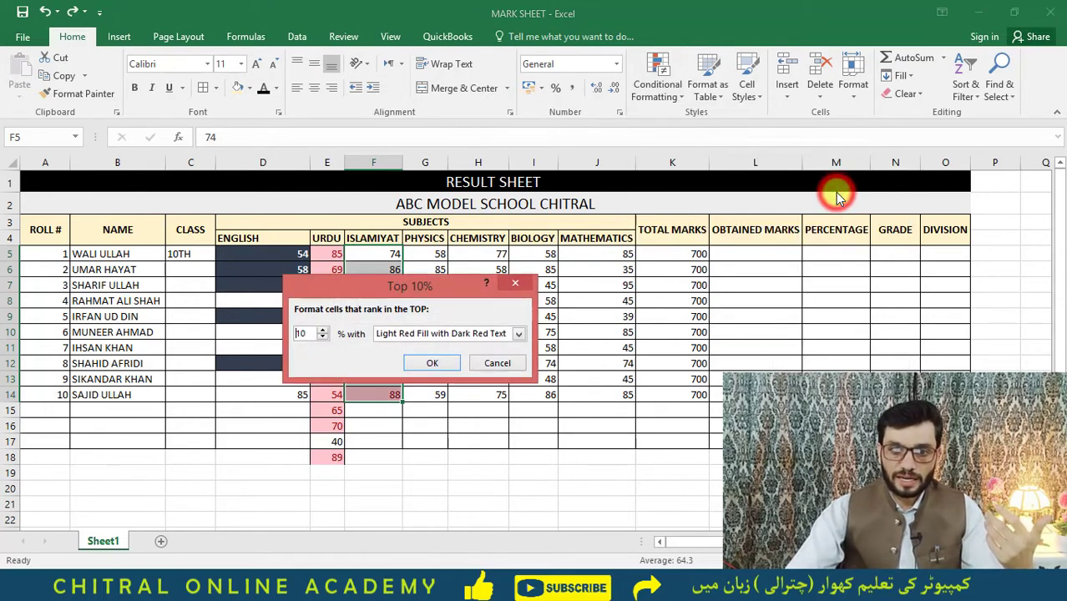
click(431, 362)
click(430, 453)
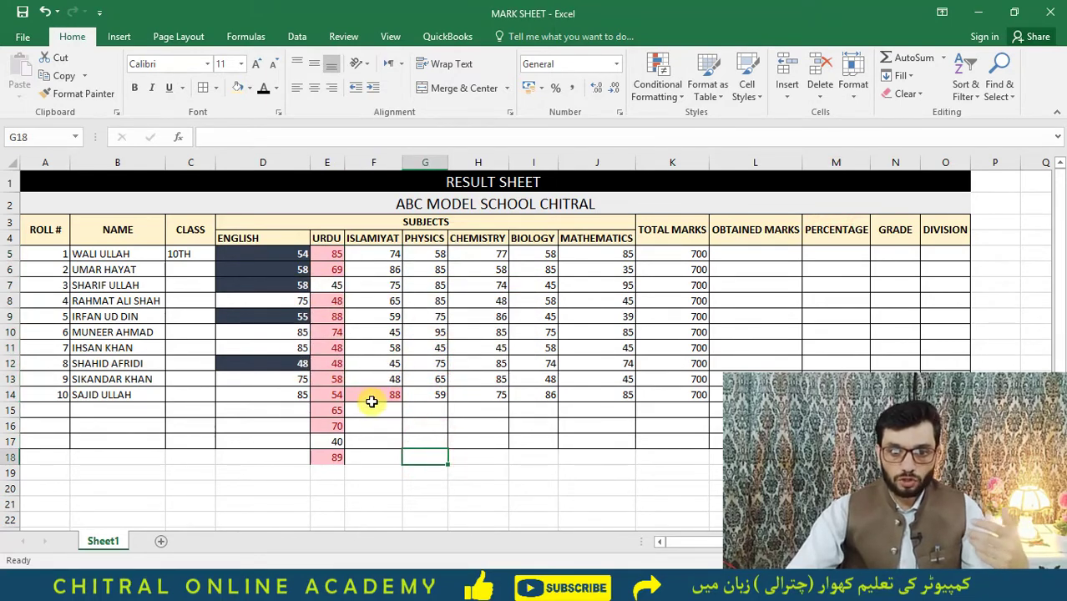
Step: Preview the top/bottom rules, data bars, color scales and icon sets for the Physics marks in G5:G14
click(438, 254)
drag(438, 255, 436, 394)
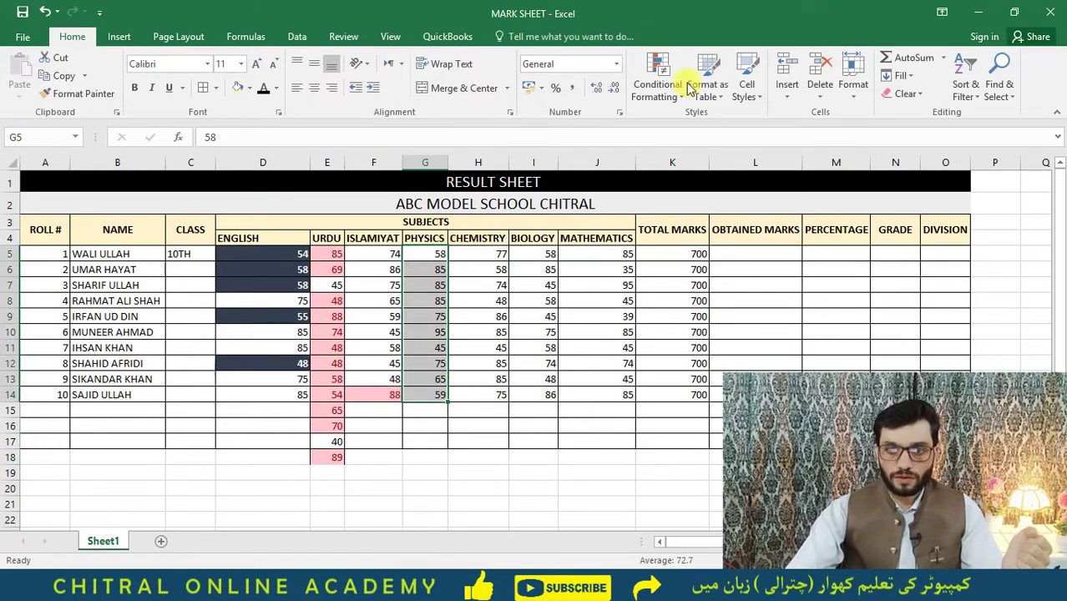
click(670, 100)
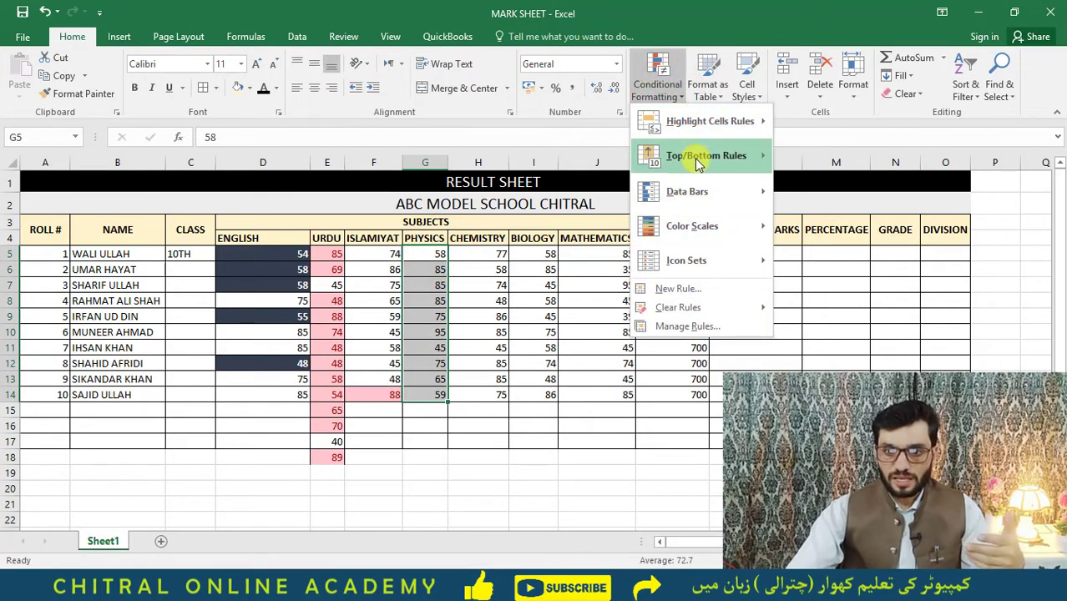
mouse_move(730, 163)
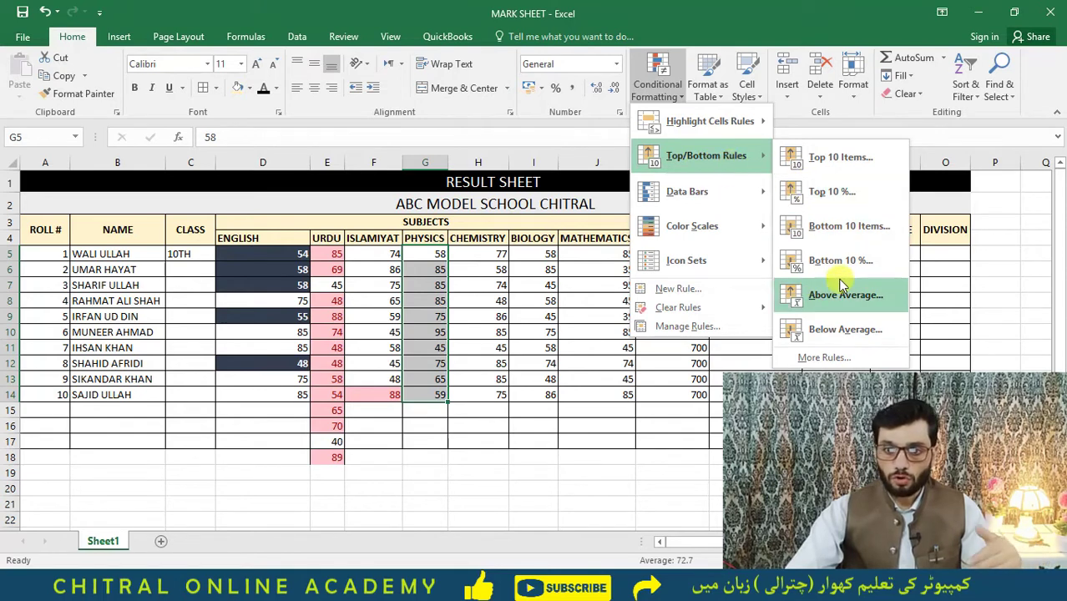
mouse_move(705, 201)
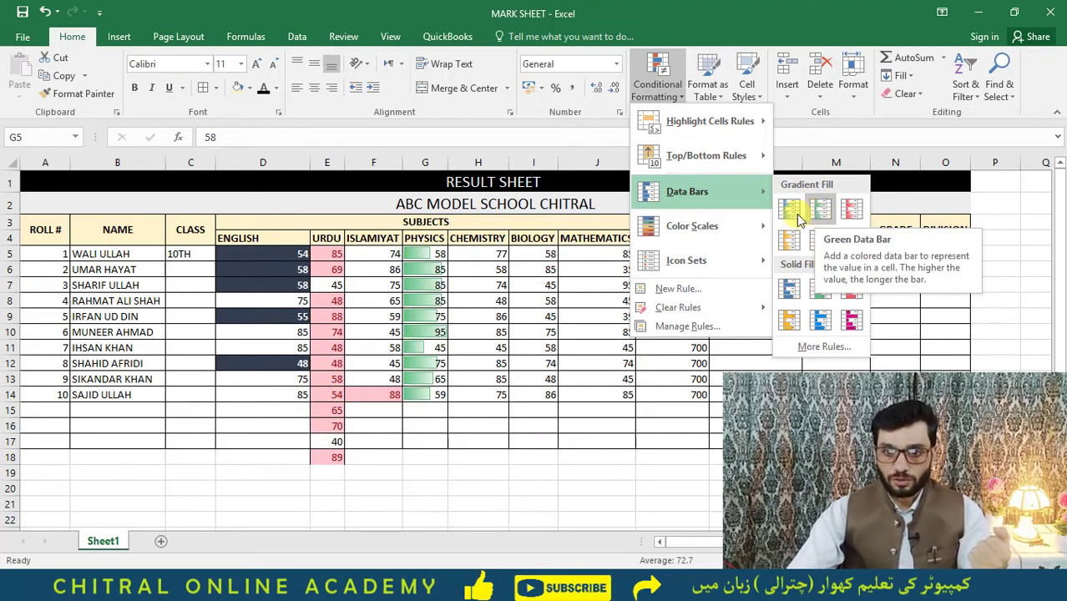
mouse_move(717, 231)
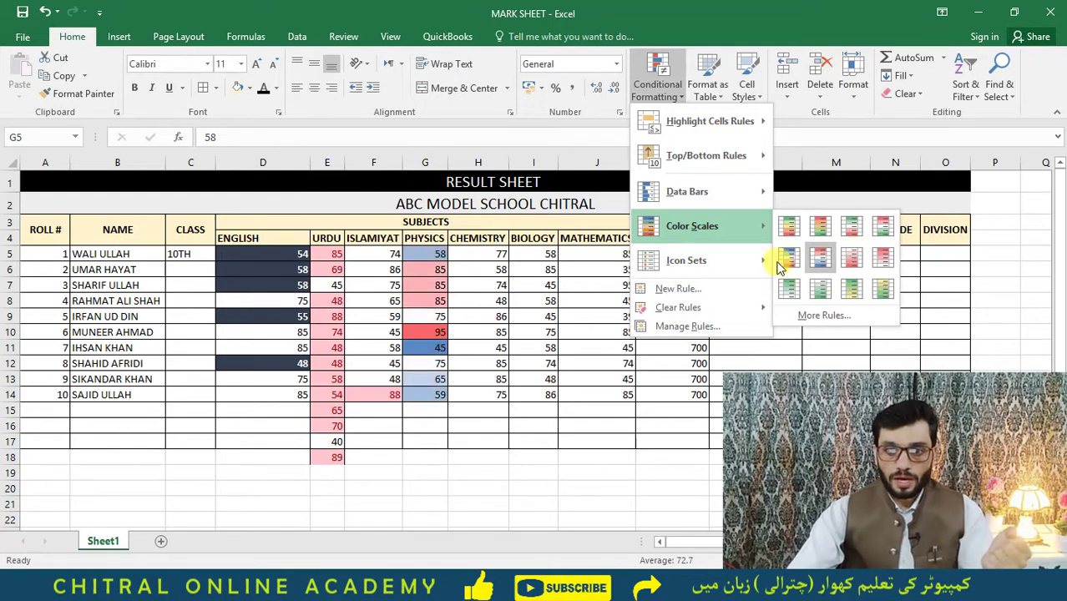
mouse_move(723, 266)
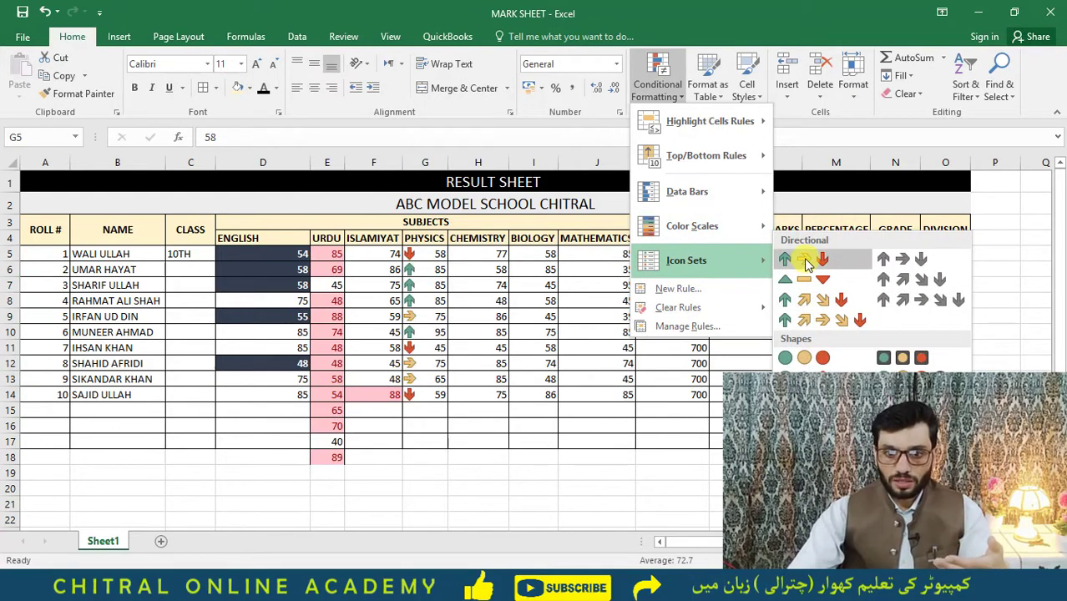